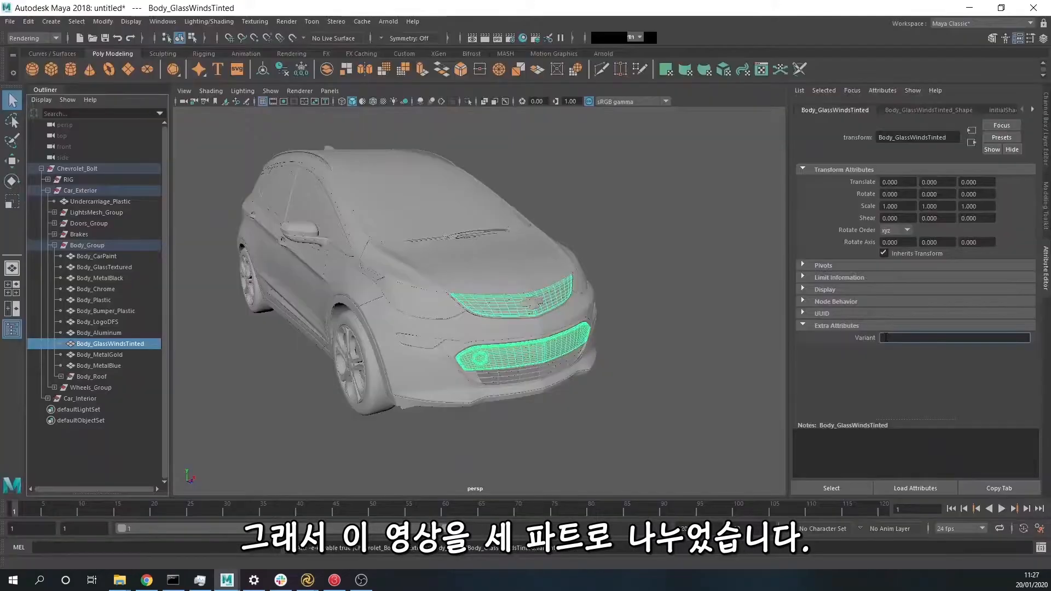
Set the Variant attribute of Body_GlassWindsTinted to glass01.
type("glass01")
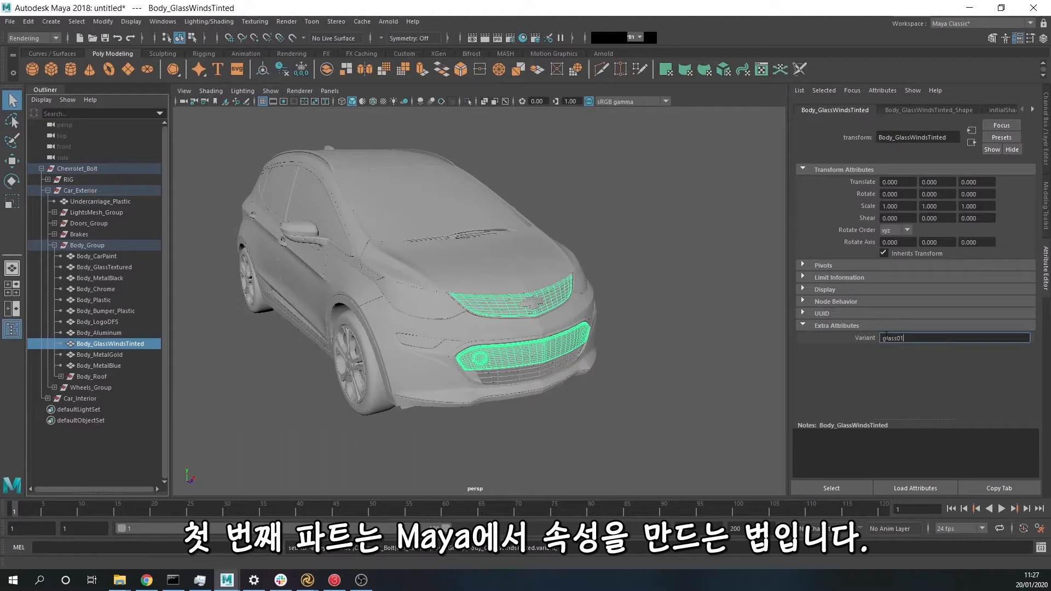
key("Return")
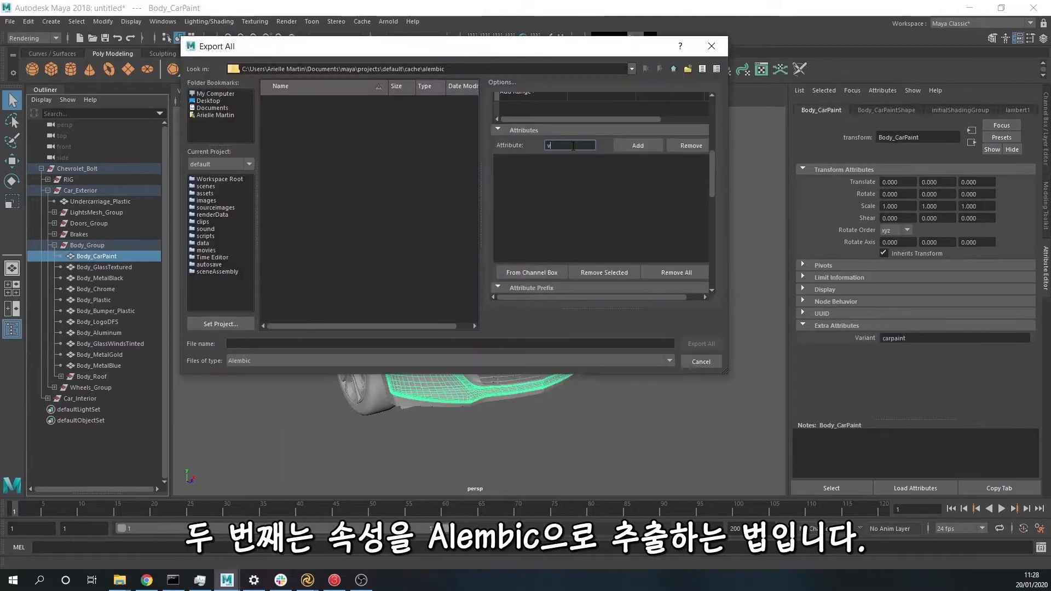
In Katana, complete the carpaint collection's custom CEL statement to match variant.value equal to "carpaint", and frame the geometry in the viewer.
type("ariant.value\")==\"carpaint\"}")
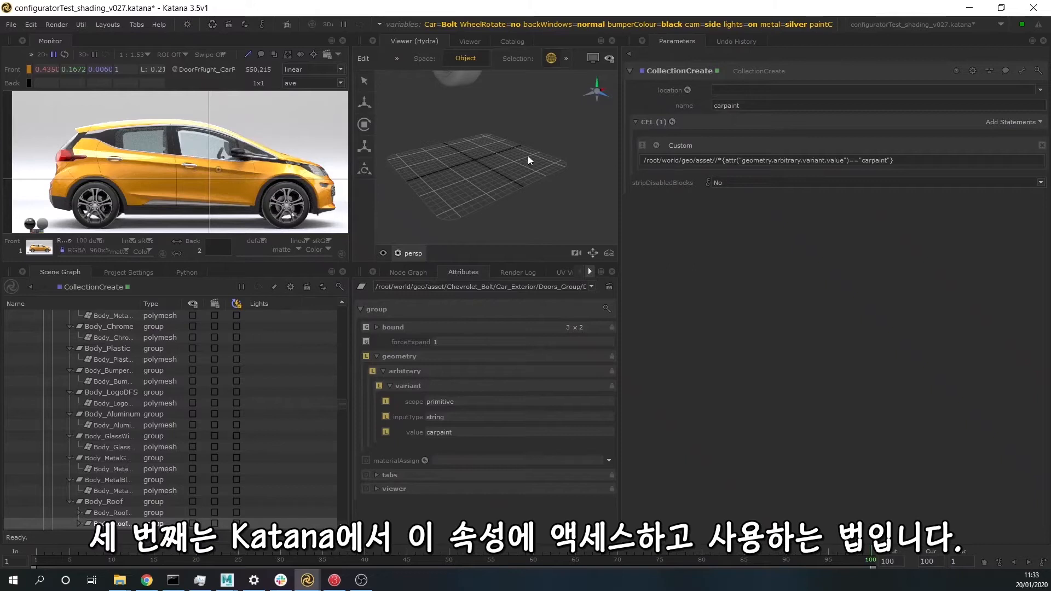
key("f")
left_click_drag(544, 153, 515, 136, "alt")
scroll(531, 147, "down", 3)
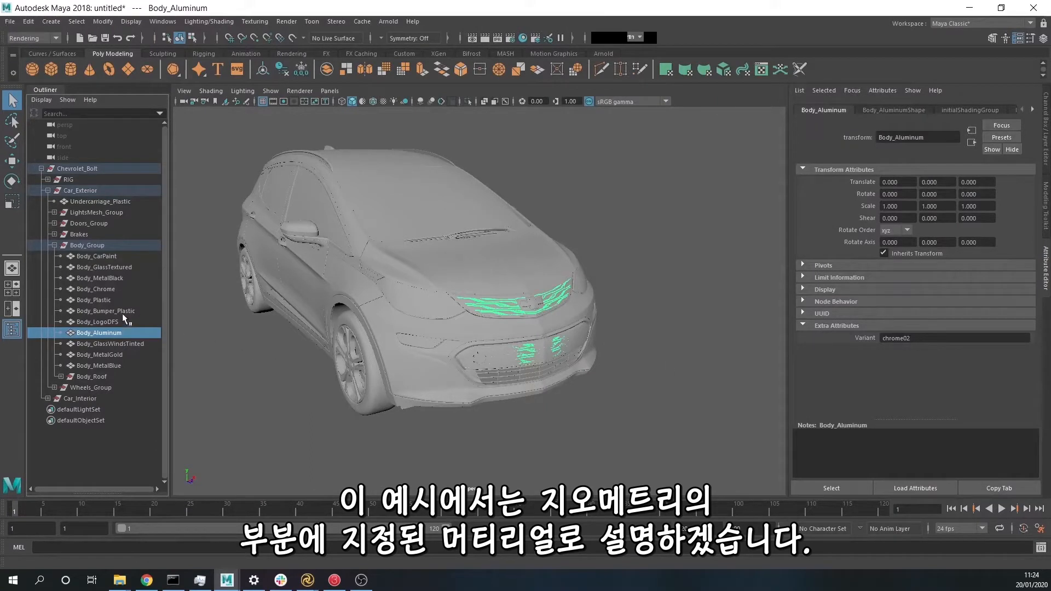
In Maya, check the extra attributes of Body_LogoDFS, Body_Bumper_Plastic, Body_Plastic and Body_Chrome, ending on Body_GlassWindsTinted.
left_click(107, 323)
left_click(110, 311)
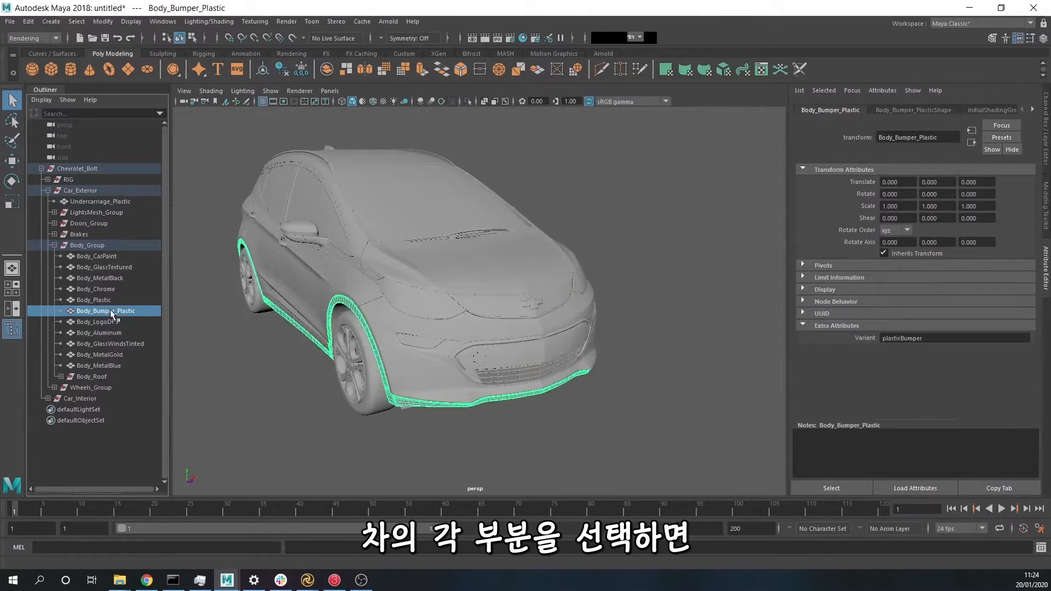
left_click(100, 301)
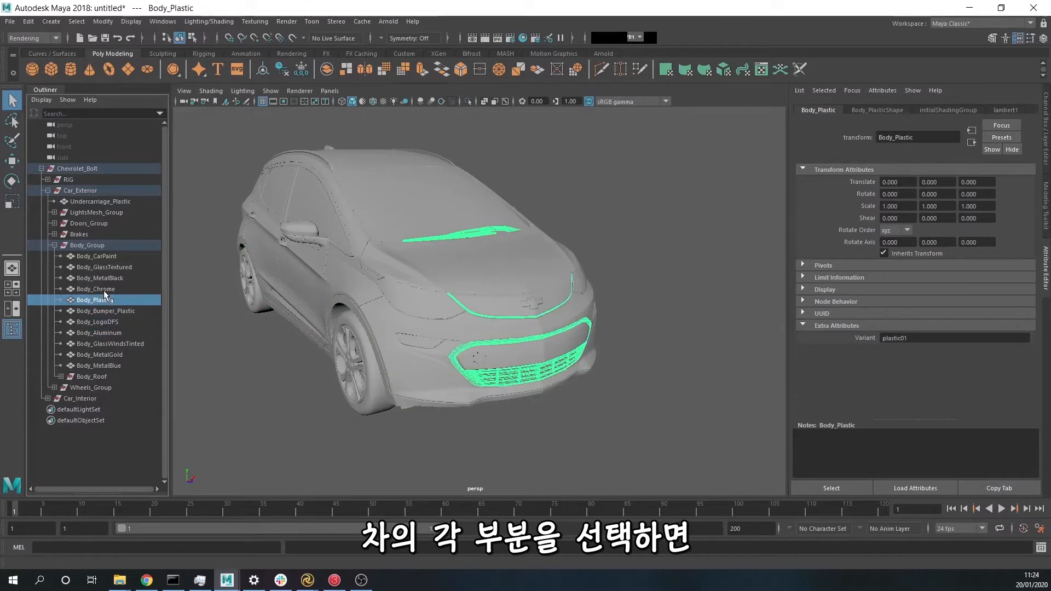
left_click(106, 290)
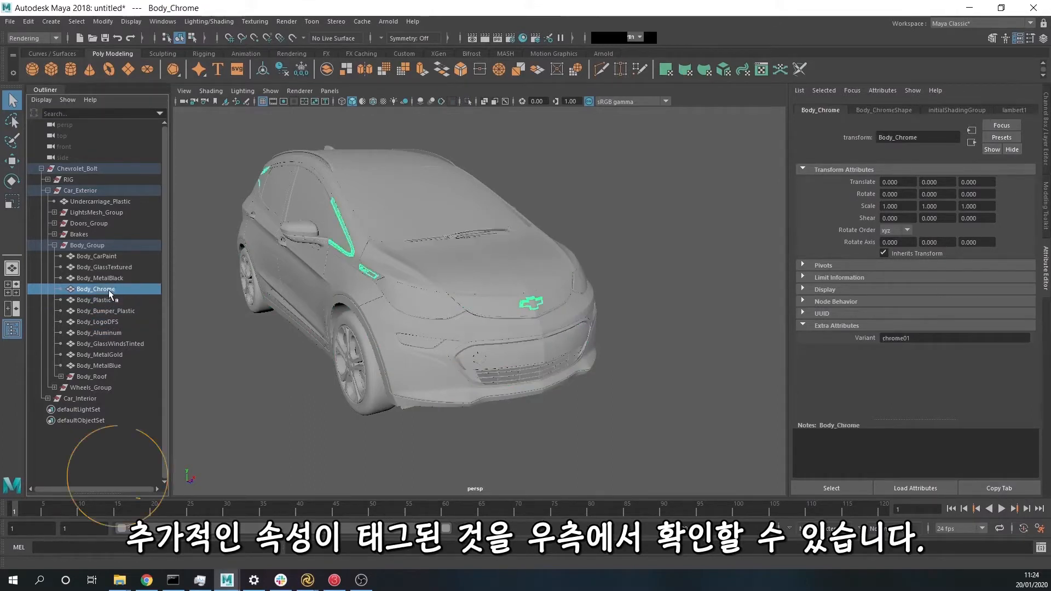
left_click(120, 344)
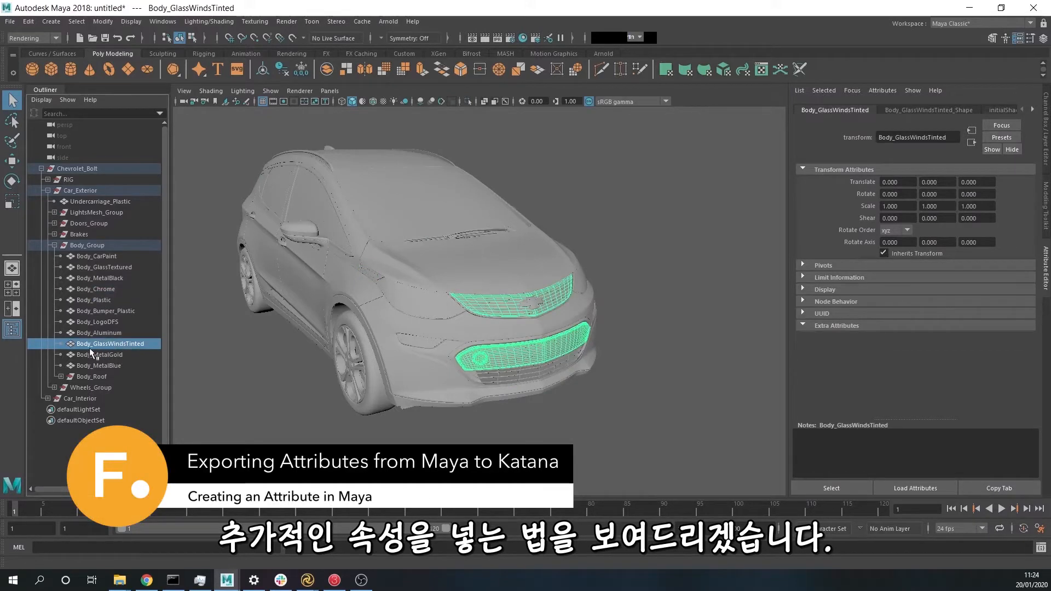
left_click(1046, 152)
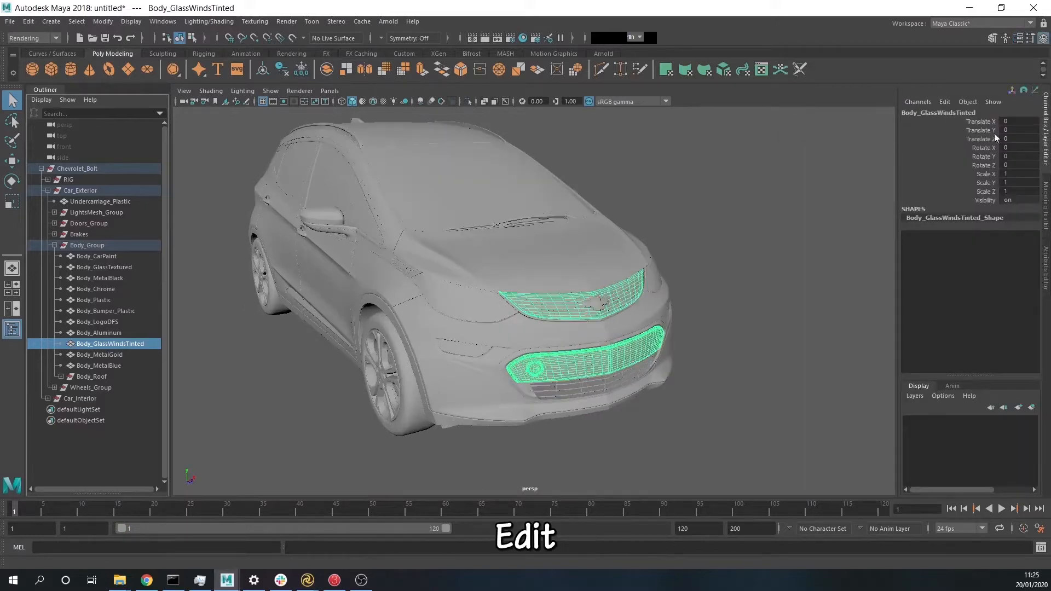
left_click(945, 102)
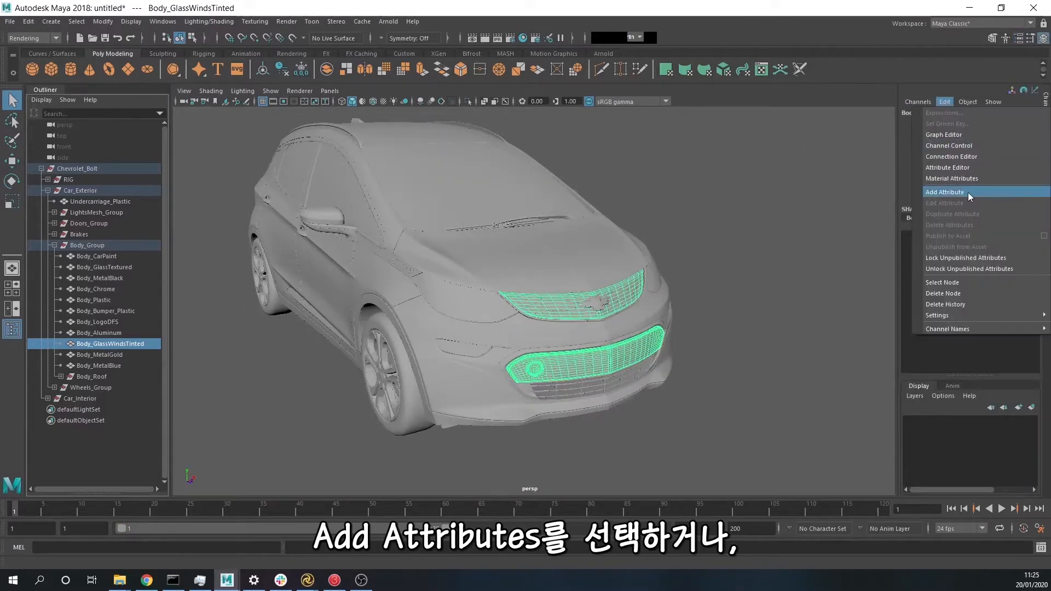
left_click(971, 103)
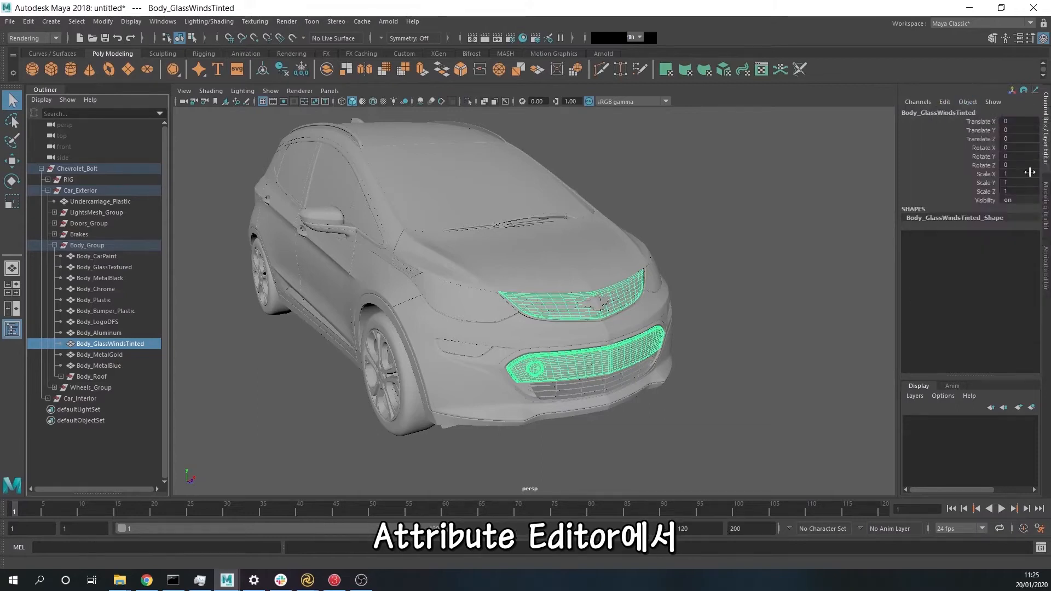
left_click(1045, 270)
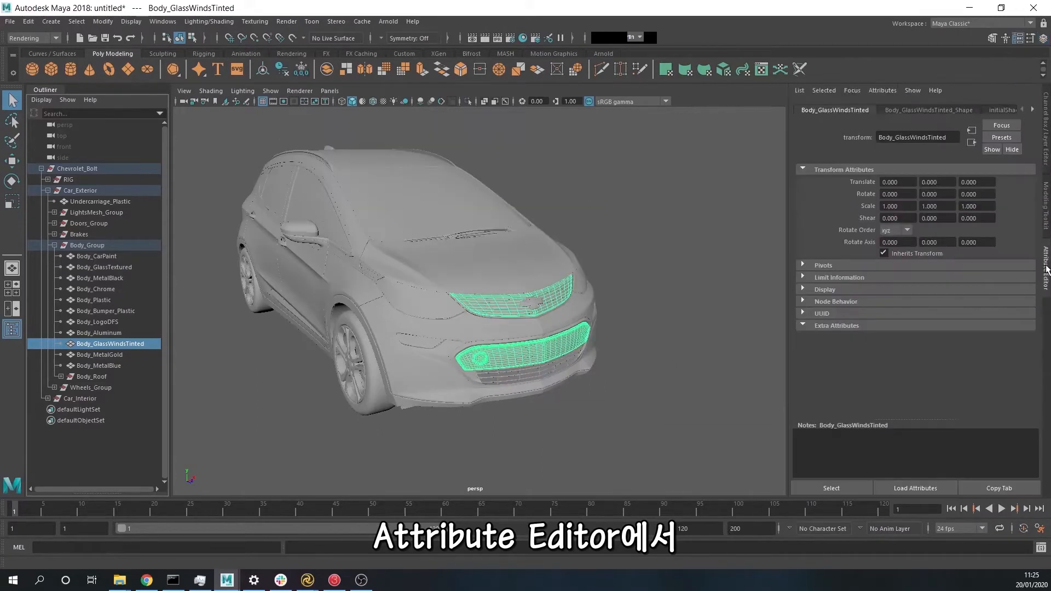
Add a keyable scalar string attribute named "variant" to the Body_GlassWindsTinted transform.
left_click(890, 92)
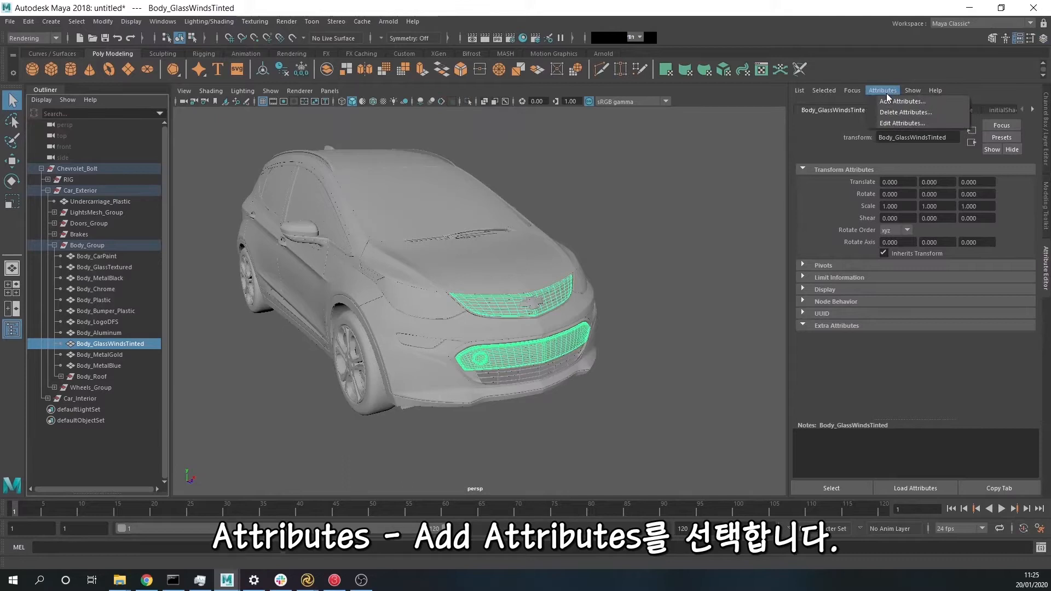
left_click(896, 103)
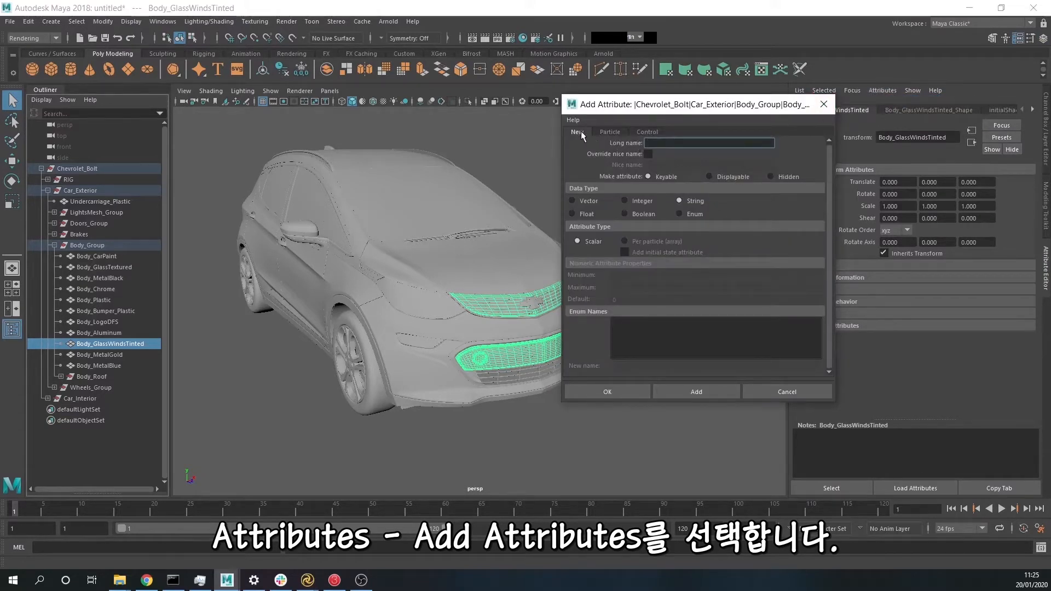
type("variant")
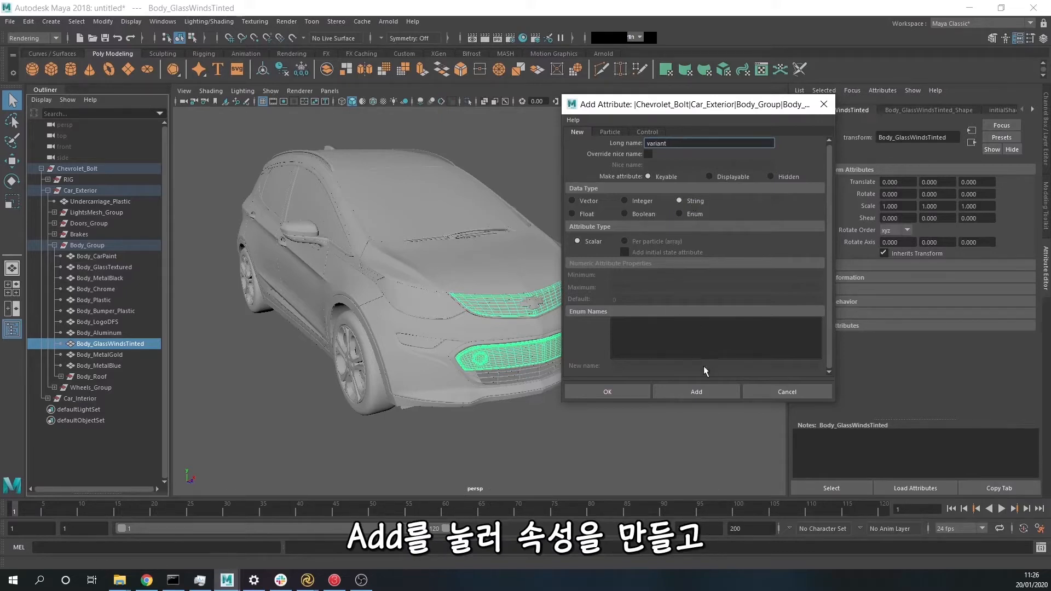
left_click(685, 391)
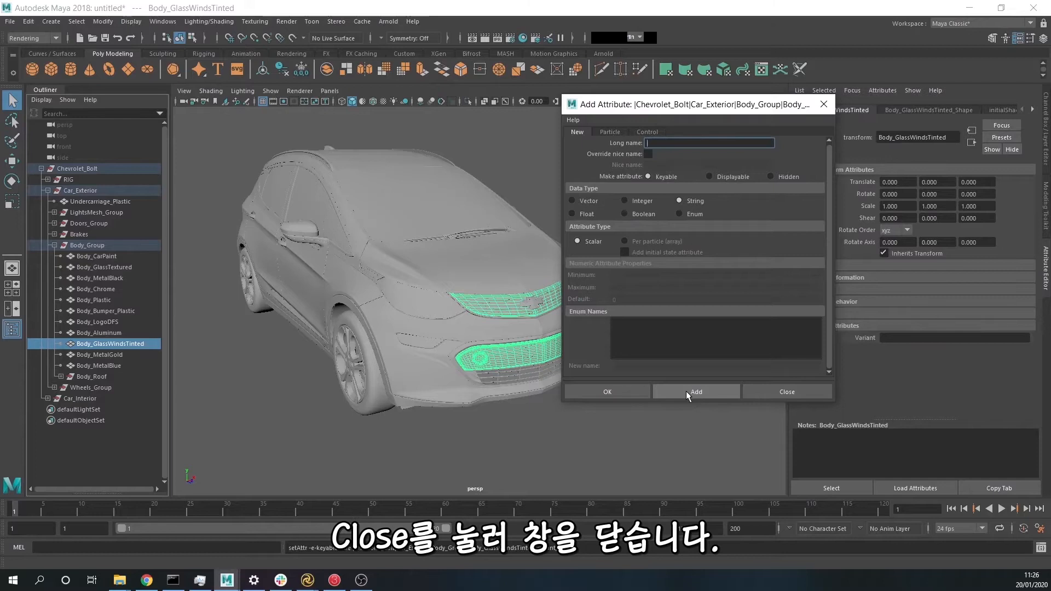
left_click(773, 392)
Give the new Variant attribute on Body_GlassWindsTinted the value glass01.
left_click(894, 337)
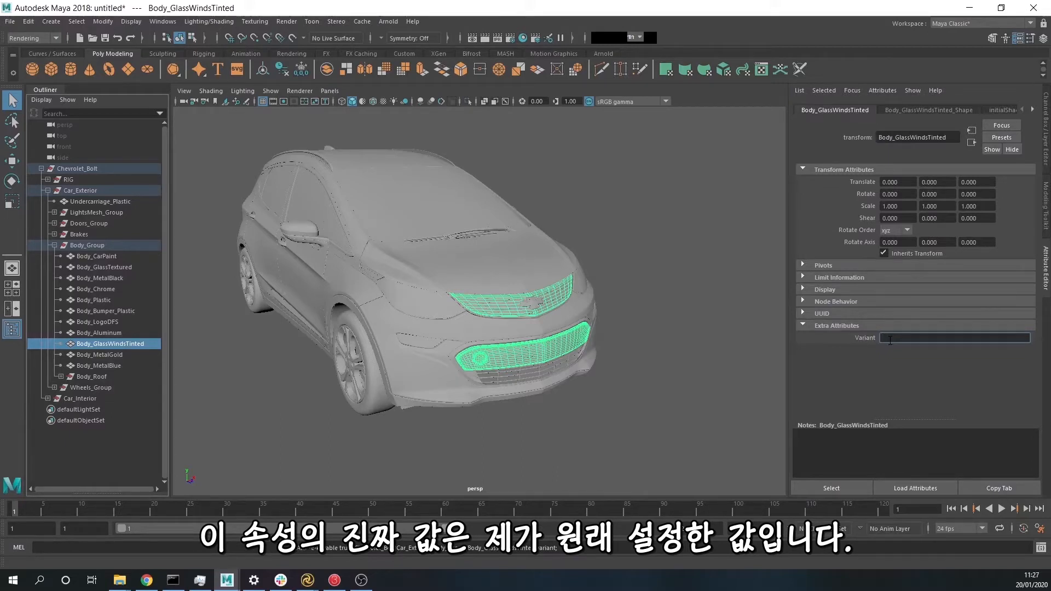
type("glass01")
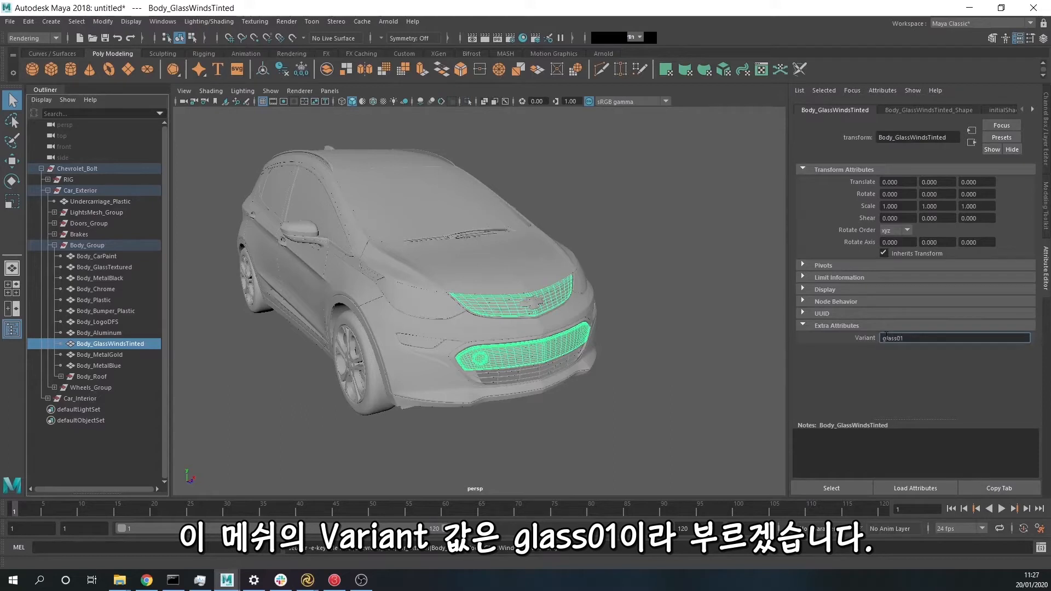
key("Return")
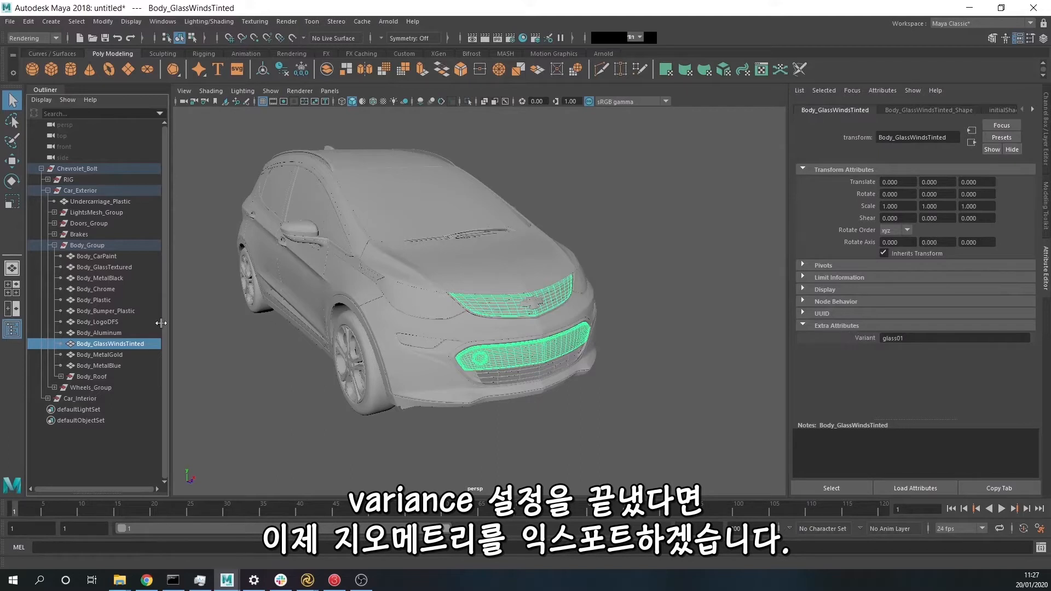
Review the Variant values on the other Body_Group meshes, going from Body_Aluminum up to Body_CarPaint.
left_click(101, 333)
left_click(100, 322)
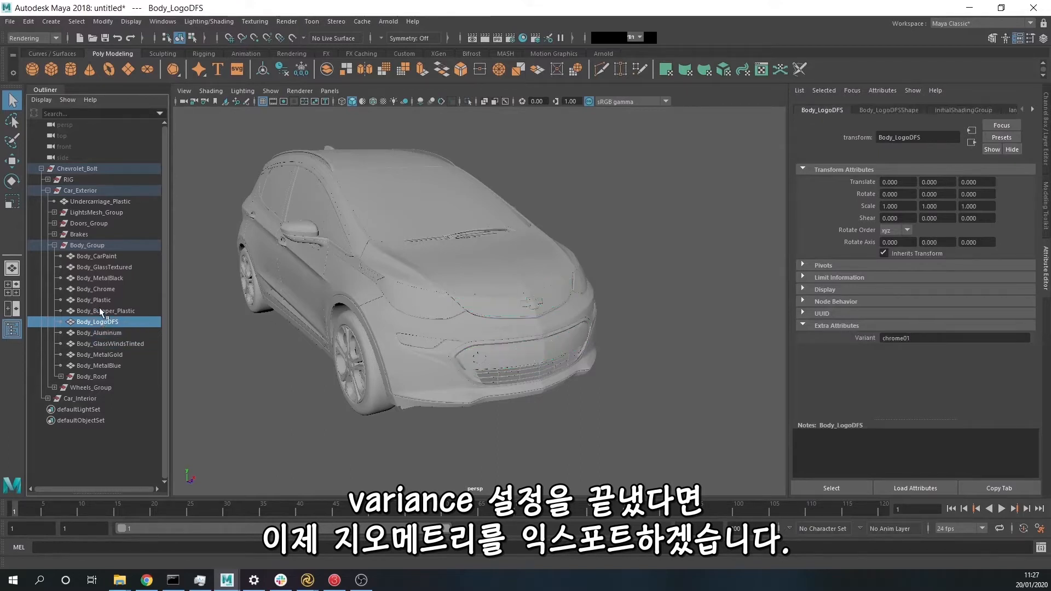
left_click(100, 300)
left_click(99, 289)
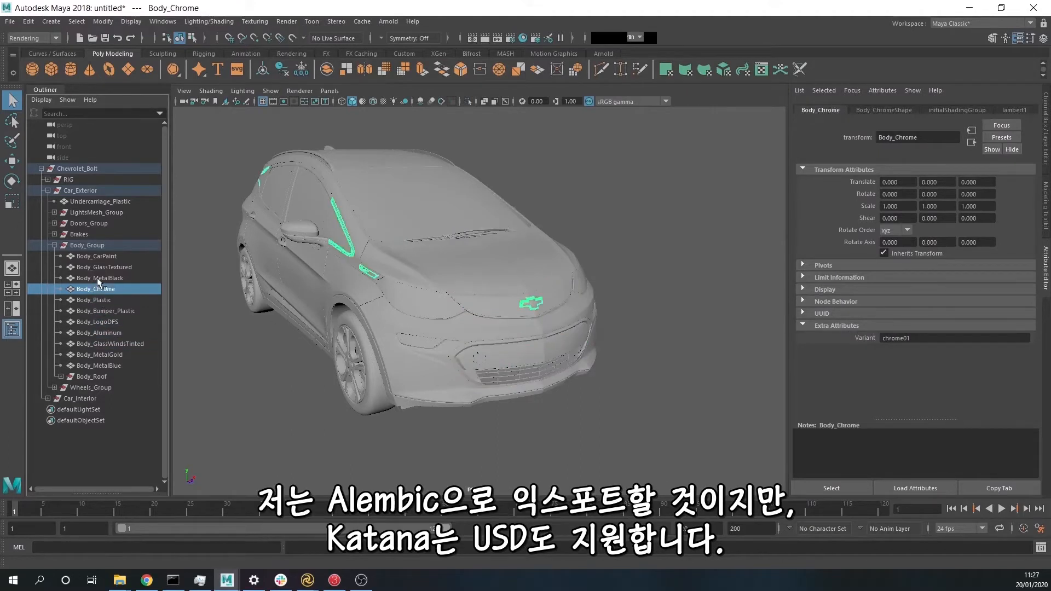
left_click(97, 278)
left_click(103, 267)
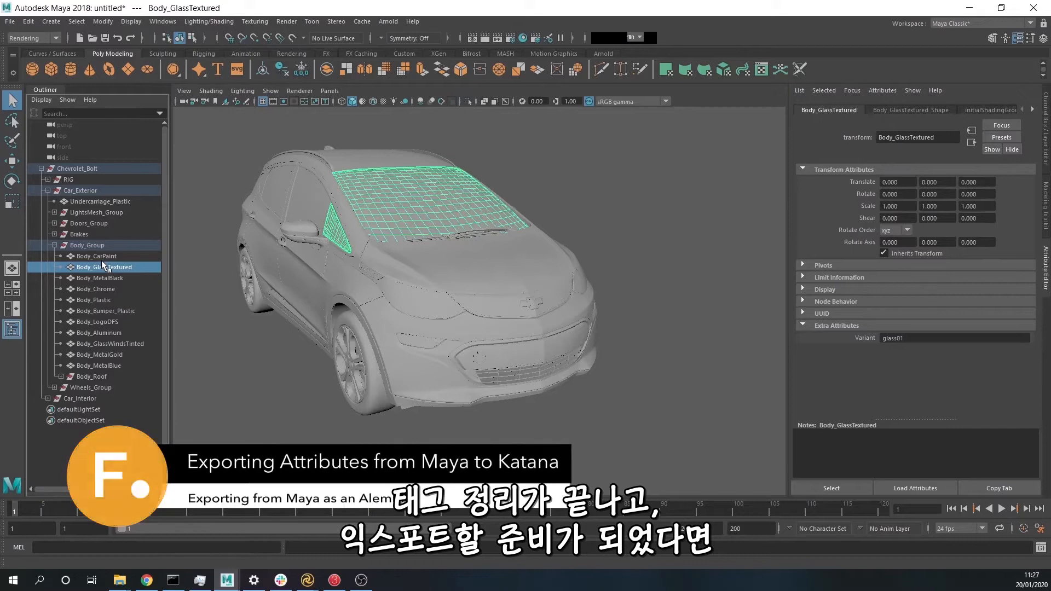
left_click(101, 260)
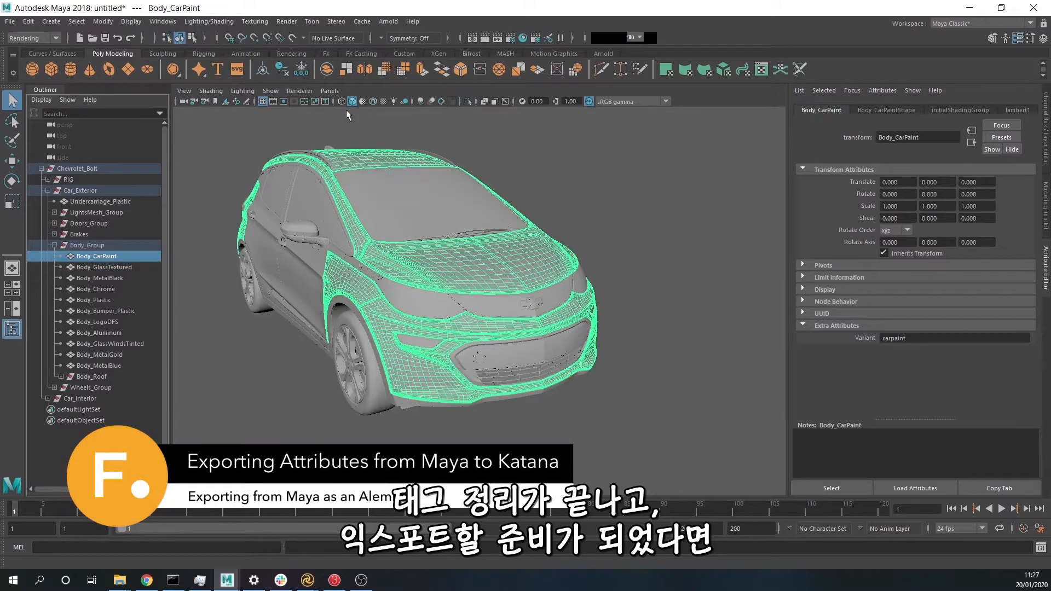
Start an Alembic export of the whole scene with the cache time range set to Current frame.
left_click(361, 21)
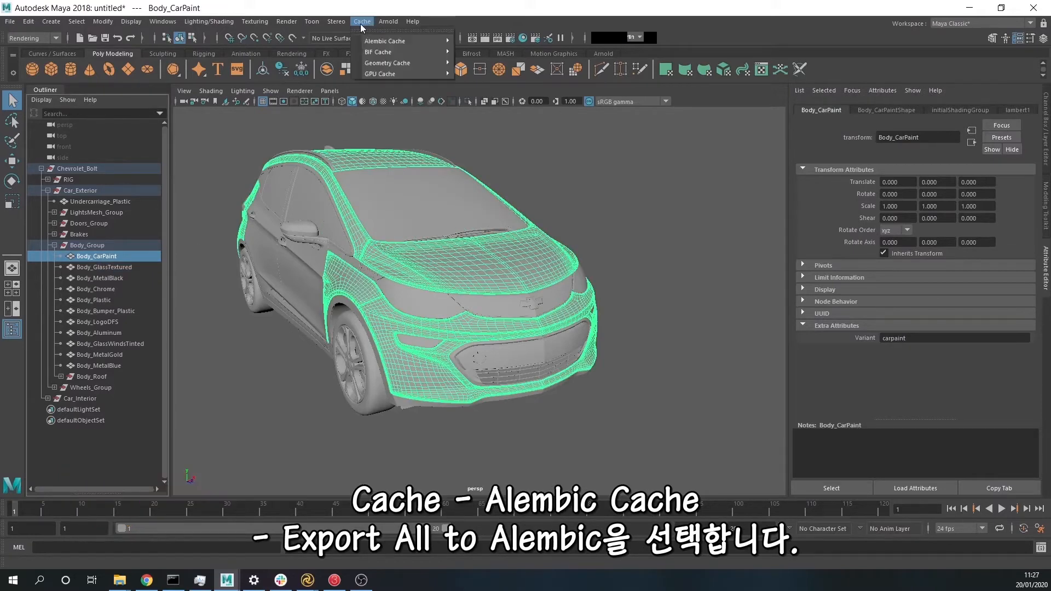
mouse_move(405, 41)
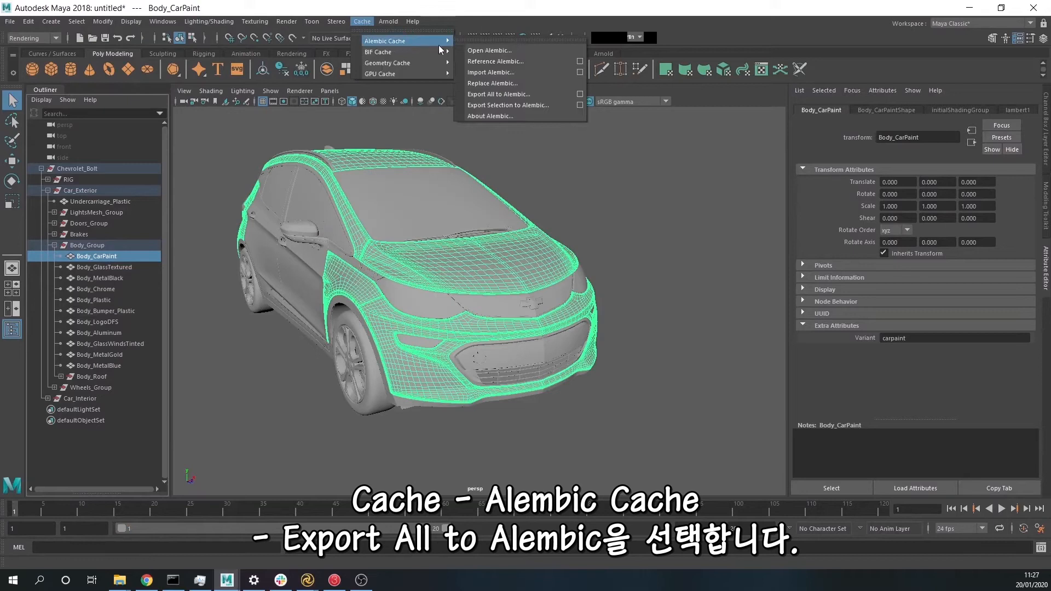
left_click(551, 95)
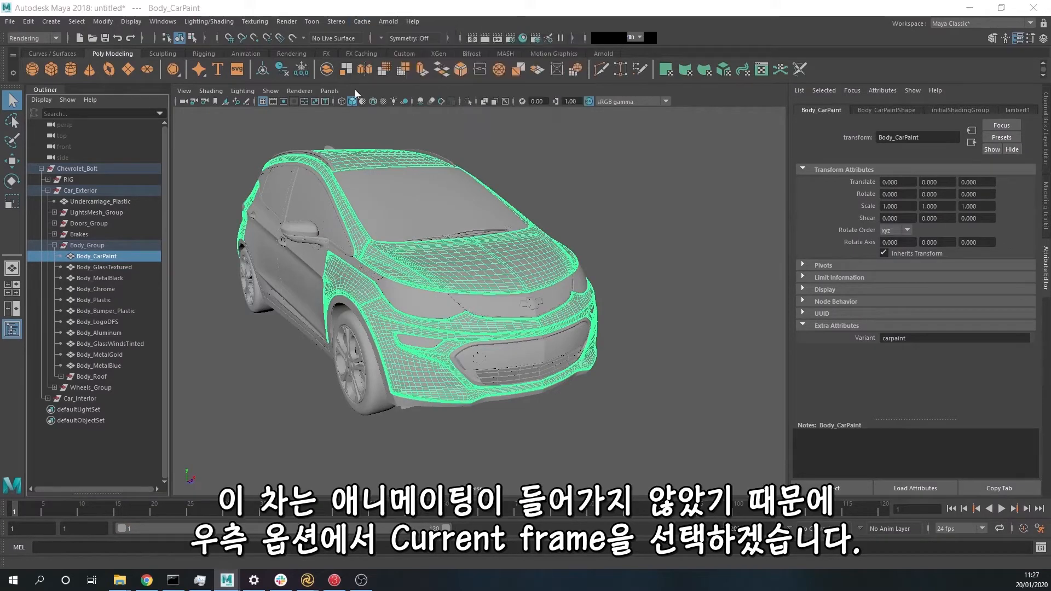
left_click_drag(543, 131, 529, 49)
left_click(592, 112)
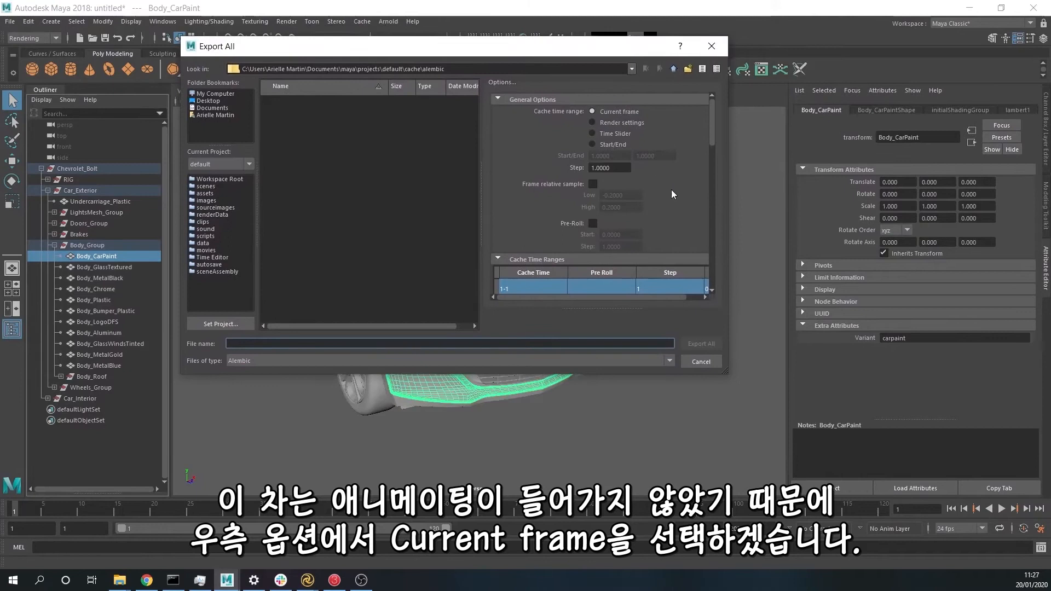
Add "variant" to the list of attributes included in the Alembic export.
scroll(714, 137, "down", 4)
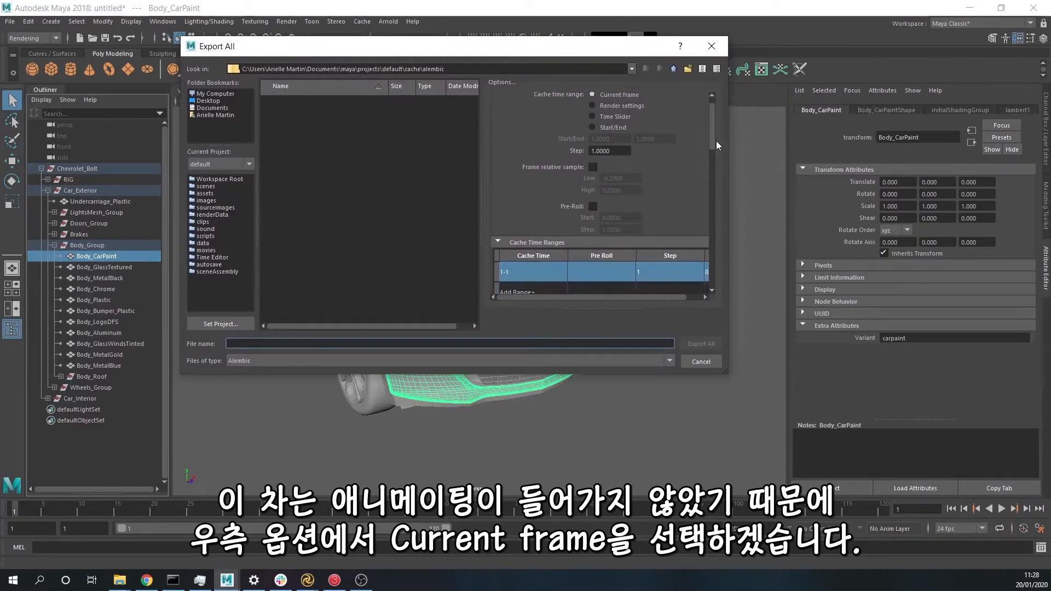
left_click_drag(716, 149, 708, 185)
left_click(573, 145)
type("v")
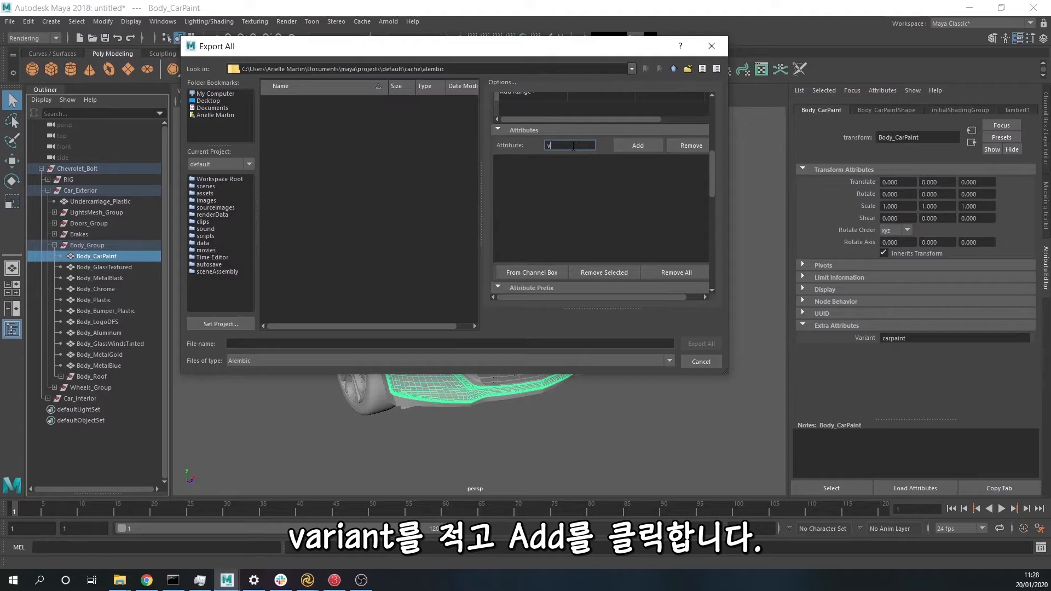
type("ianant")
left_click(627, 146)
scroll(542, 161, "down", 5)
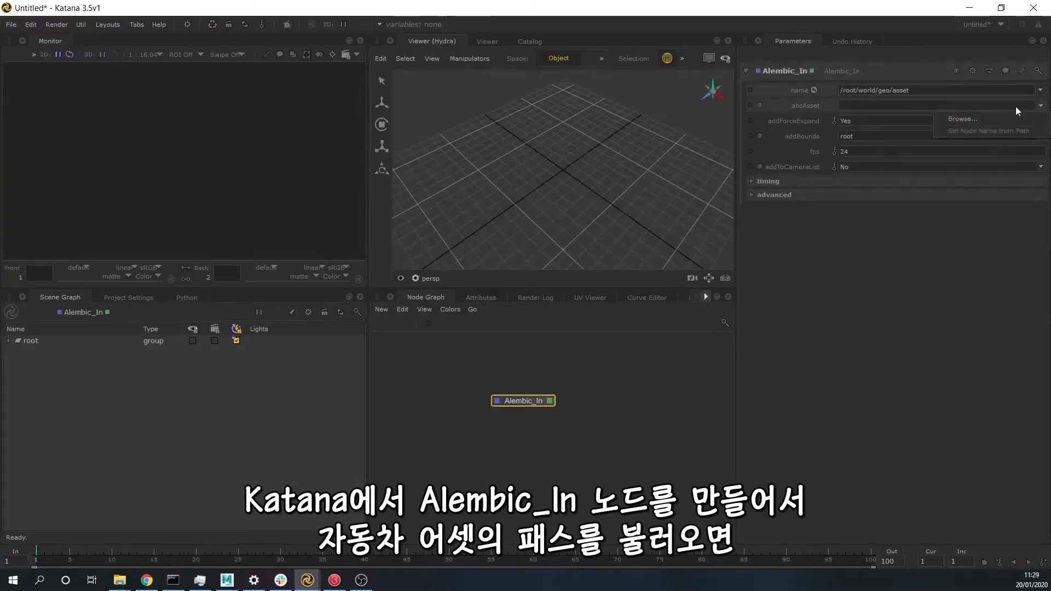
In Katana, load car_01.abc from Maya's default project cache/alembic folder as the Alembic_In node's asset.
left_click(1040, 105)
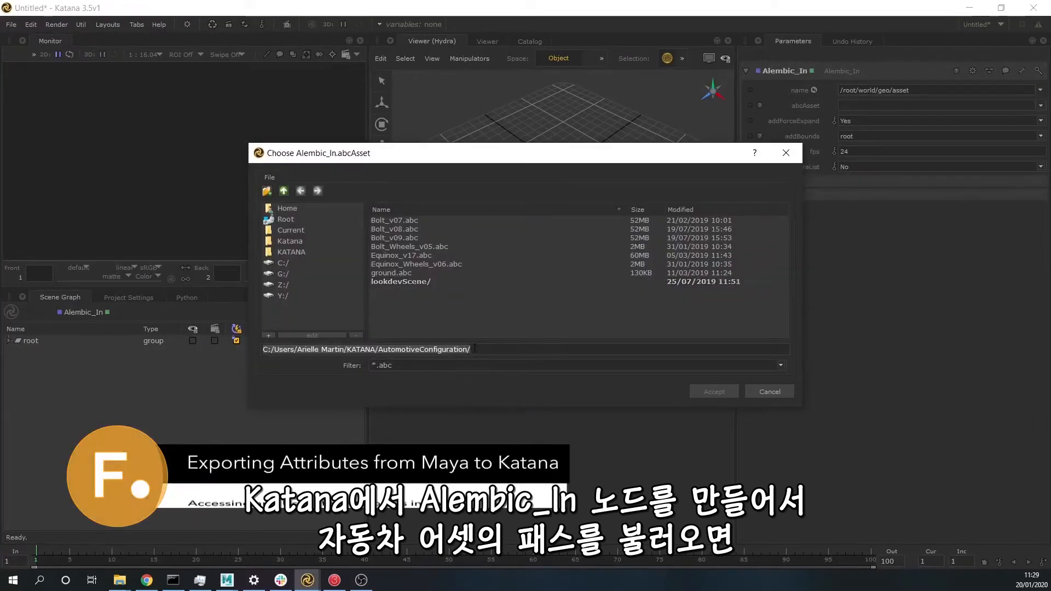
type("C:\\Users\\Arielle Martin\\Documents\\maya\\projects\\default\\cache\\alembic")
double_click(410, 222)
left_click(409, 222)
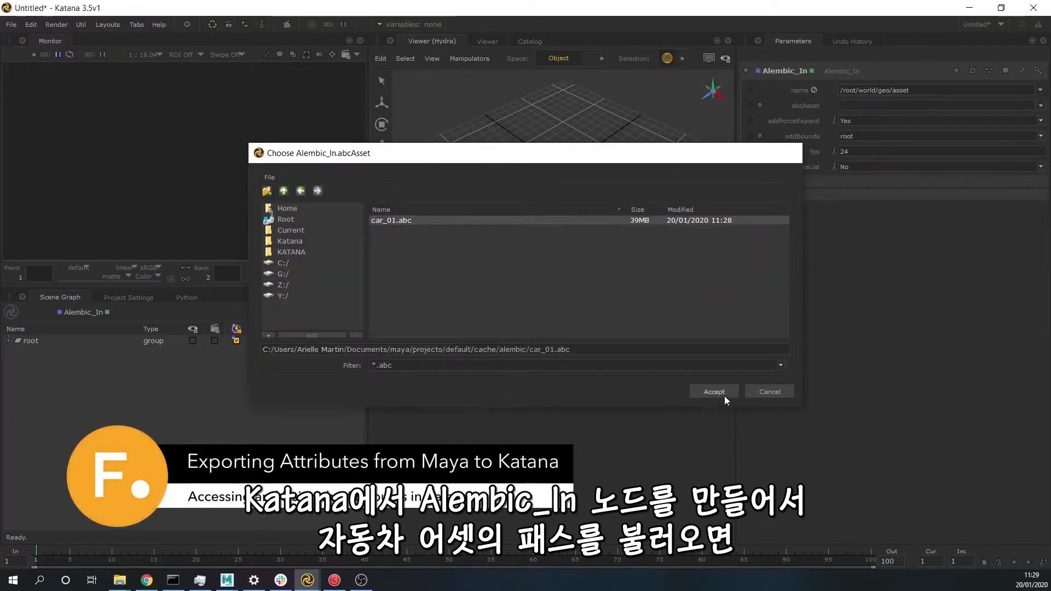
left_click(722, 393)
Expand the scene graph hierarchy from root and frame the front of the imported car in the viewer.
double_click(40, 345)
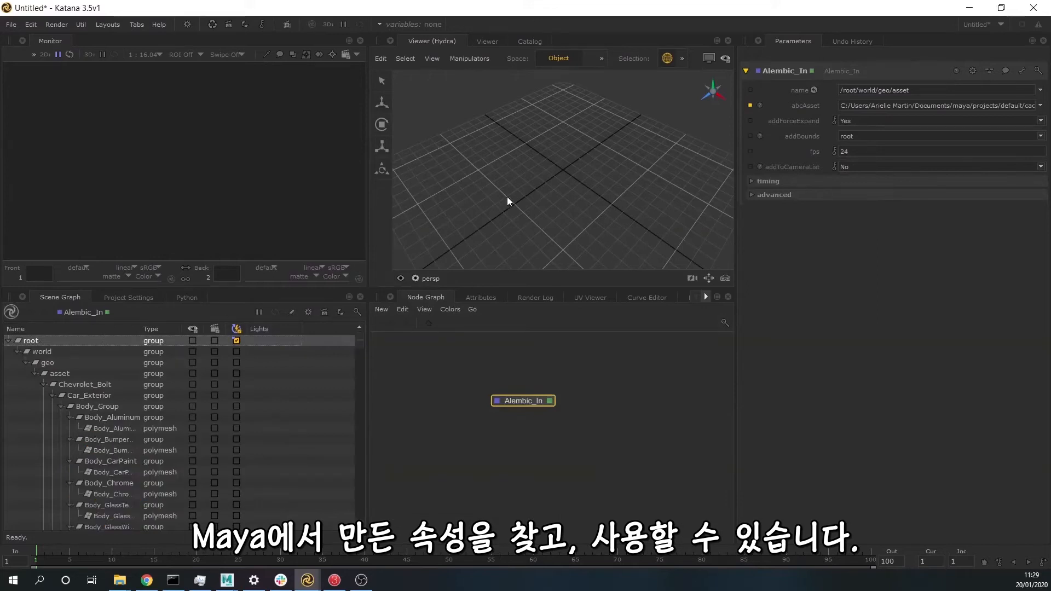
key("f")
scroll(531, 186, "down", 5)
left_click_drag(531, 185, 562, 168, "alt")
scroll(635, 157, "up", 5)
Select the tinted glass mesh on the car's front grille in the viewer.
left_click(589, 185)
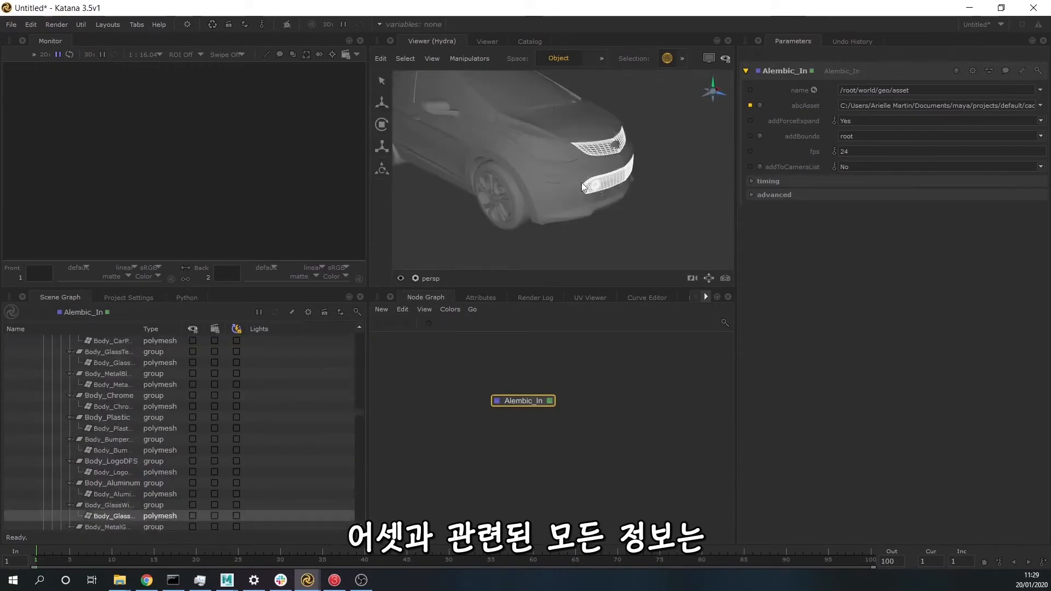
left_click(558, 178)
left_click(616, 183)
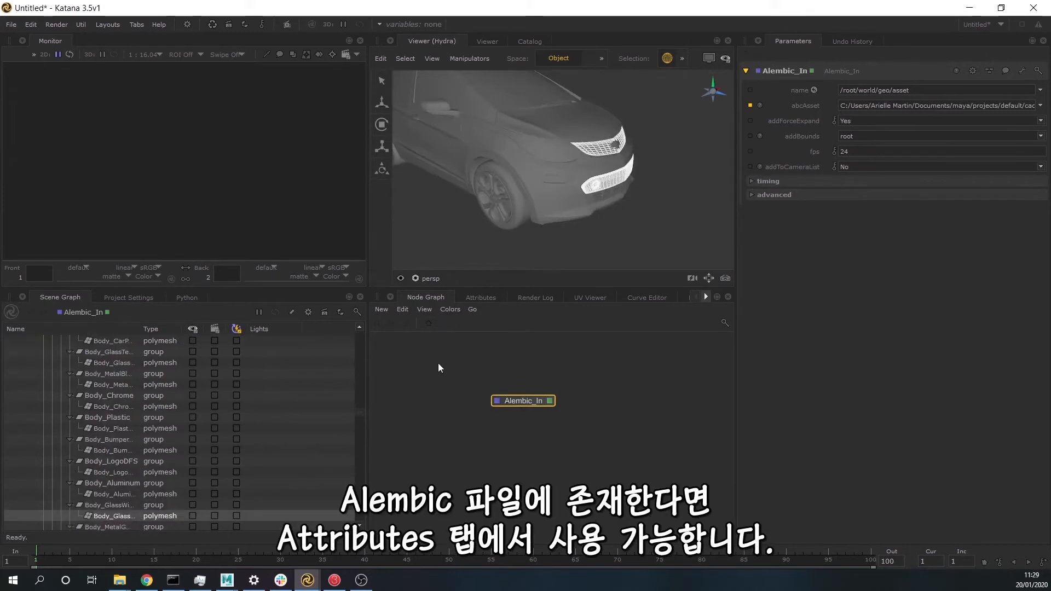
Inspect the arbitrary variant attribute within the selected tinted glass mesh's geometry attributes, including its value.
left_click(467, 299)
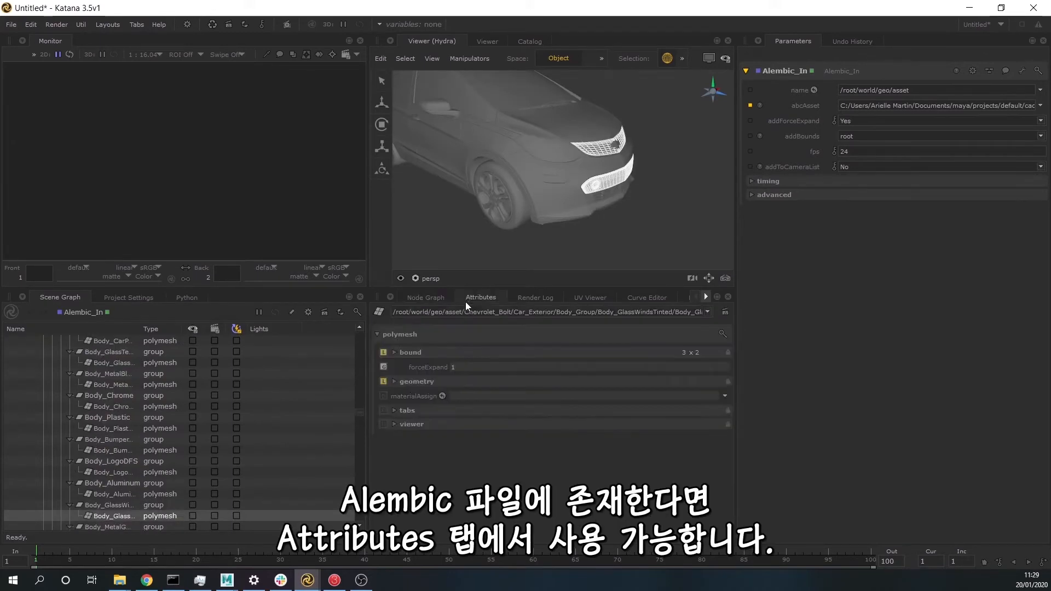
left_click(393, 380)
left_click(402, 396)
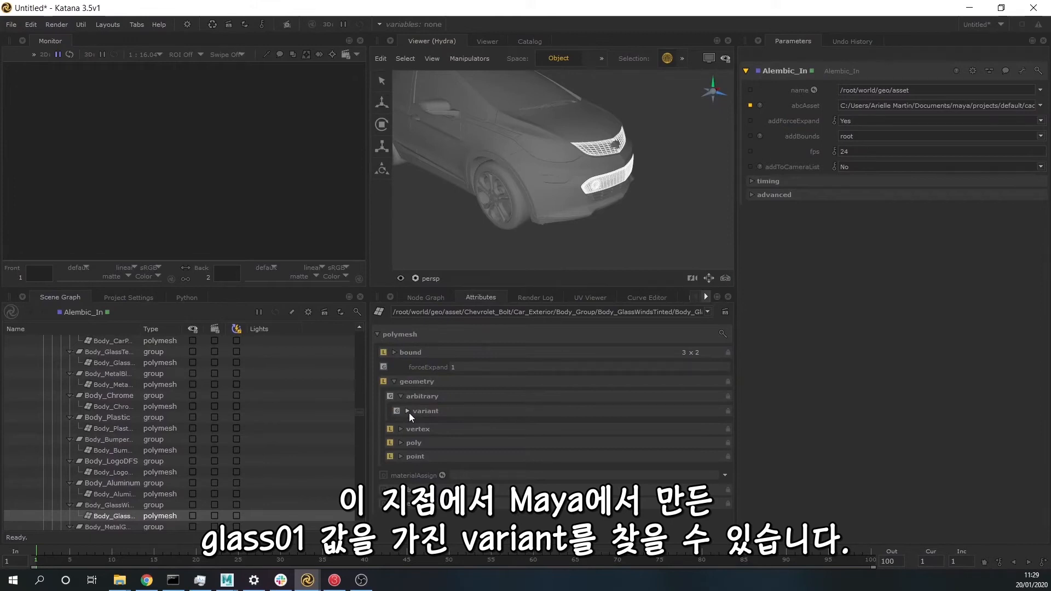
left_click(407, 411)
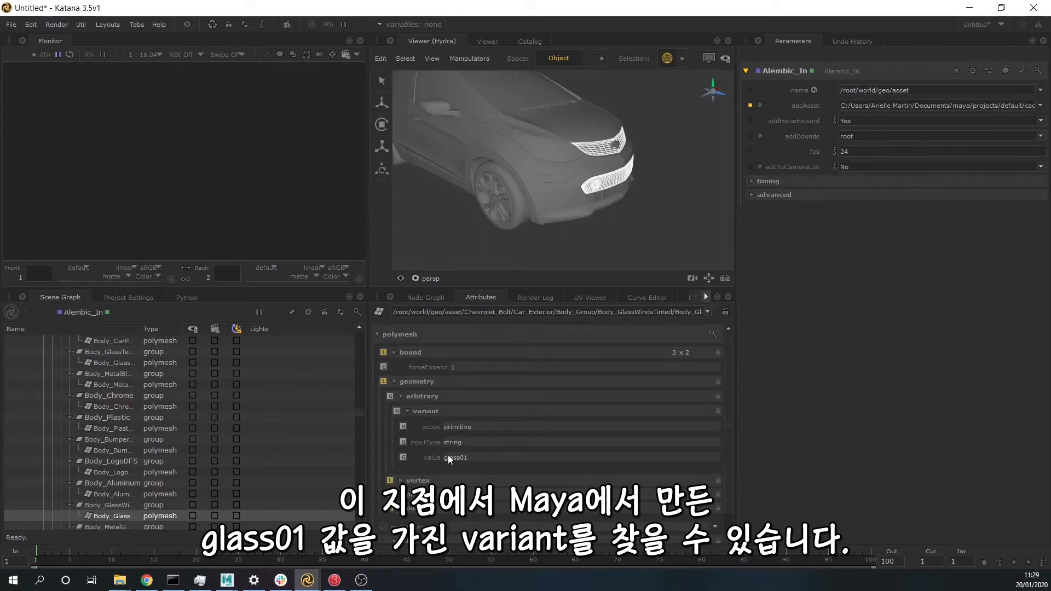
In the configuratorTest_shading_v027.katana project, examine the CEL statement of CollectionCarPaint in the CollectionCreateStack.
left_click_drag(0, 199, 542, 1)
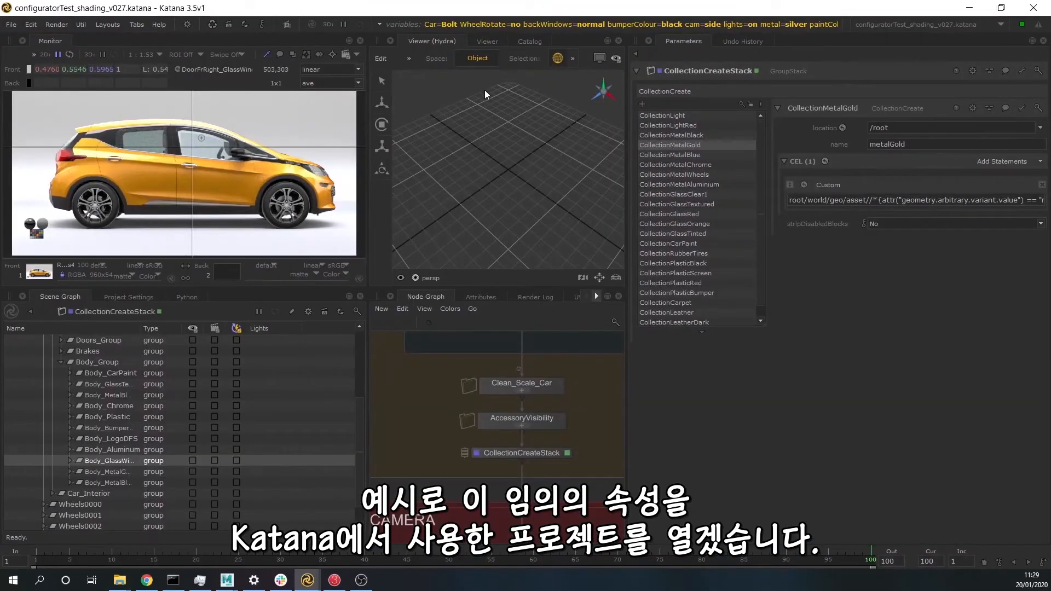
left_click(279, 55)
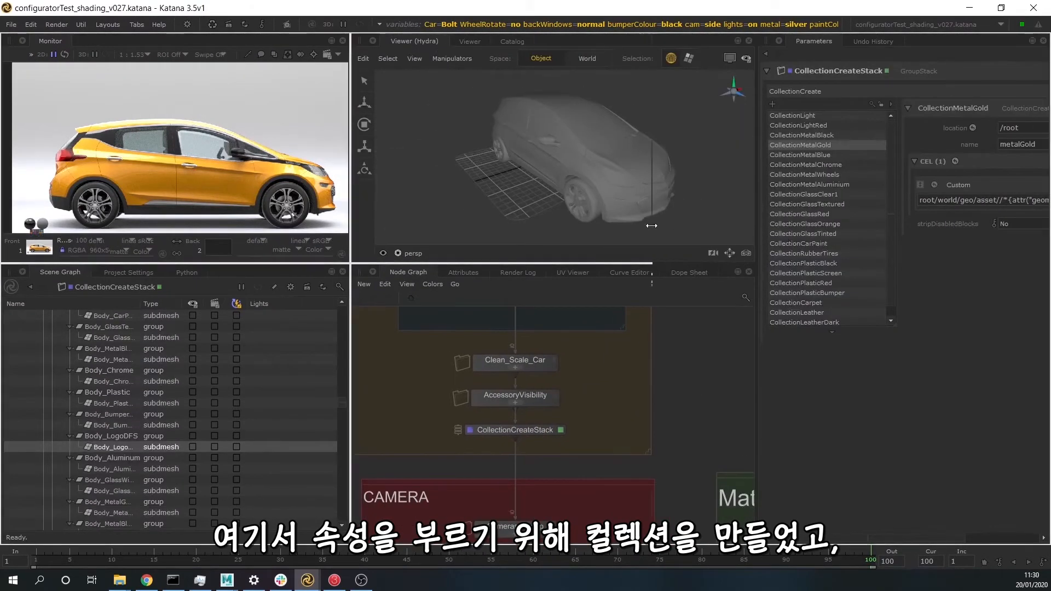
left_click_drag(758, 227, 621, 228)
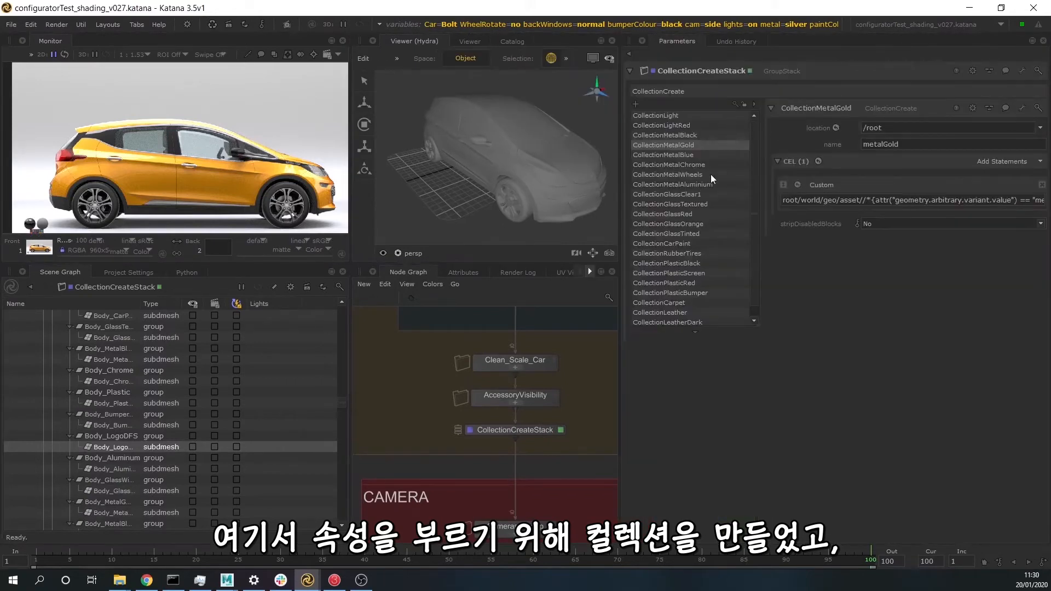
left_click(693, 243)
left_click(777, 160)
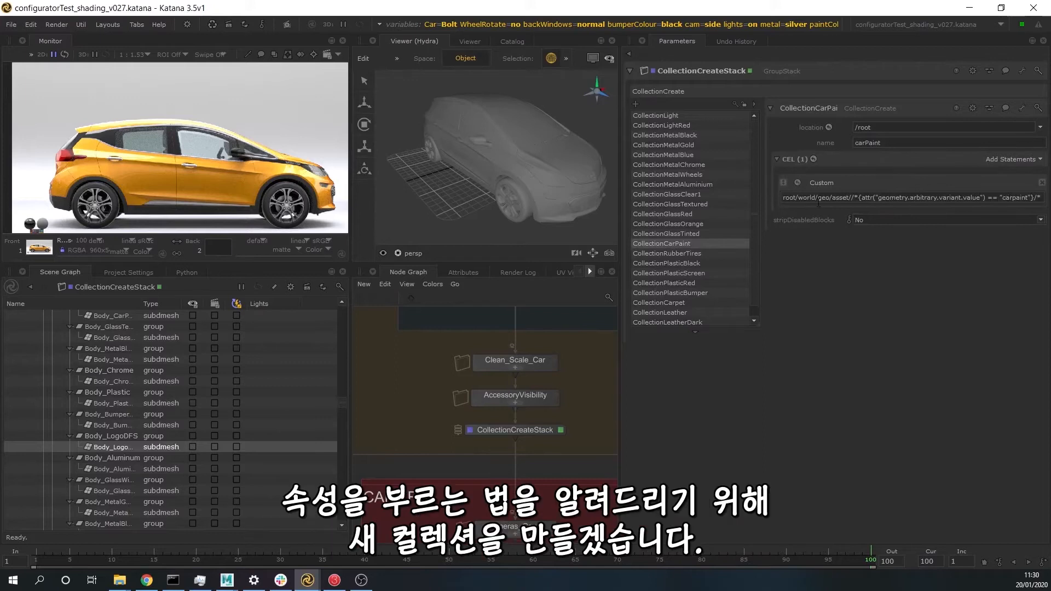
Add a CollectionCreate node beside the car network and connect its input to the output of the BringingIn_Switching wheel group node.
scroll(483, 364, "down", 5)
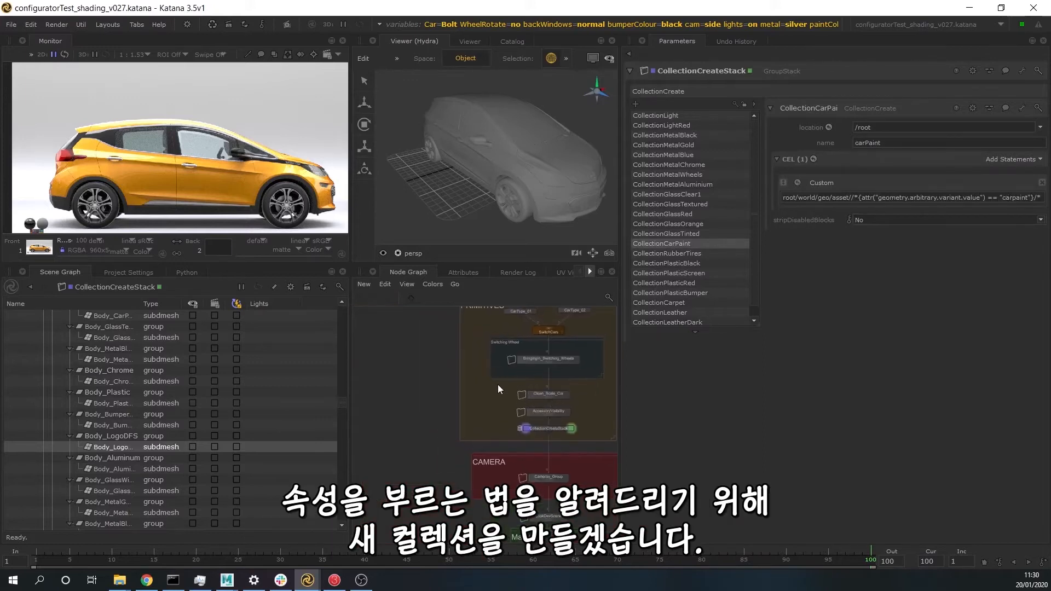
scroll(500, 387, "up", 10)
type("coll")
key("Return")
left_click(396, 415)
middle_click_drag(396, 414, 394, 468)
left_click(394, 464)
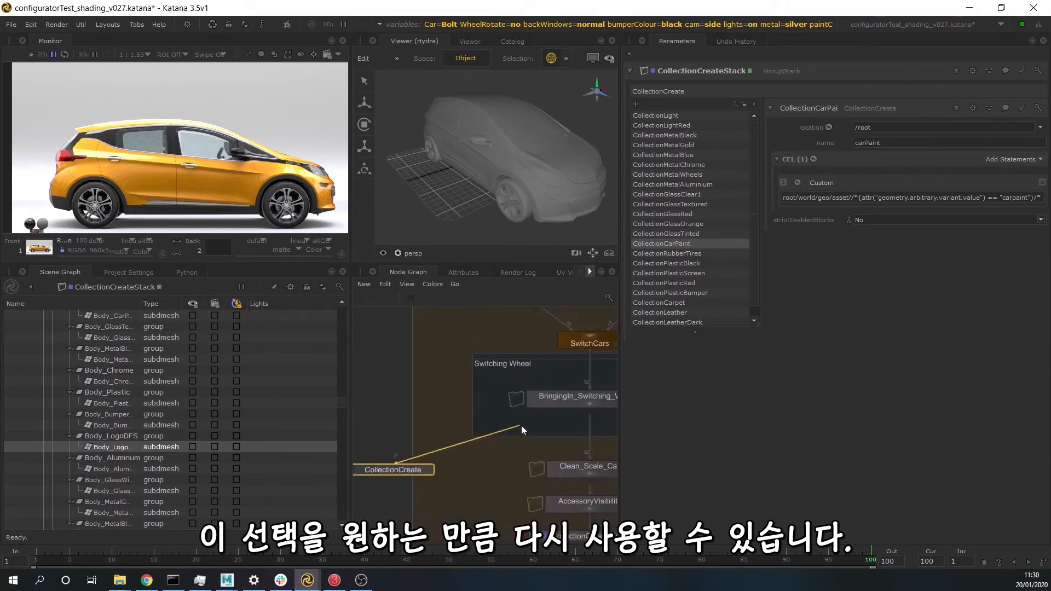
left_click(591, 409)
Show the new CollectionCreate node's parameters and name its collection carpaint.
left_click(425, 471)
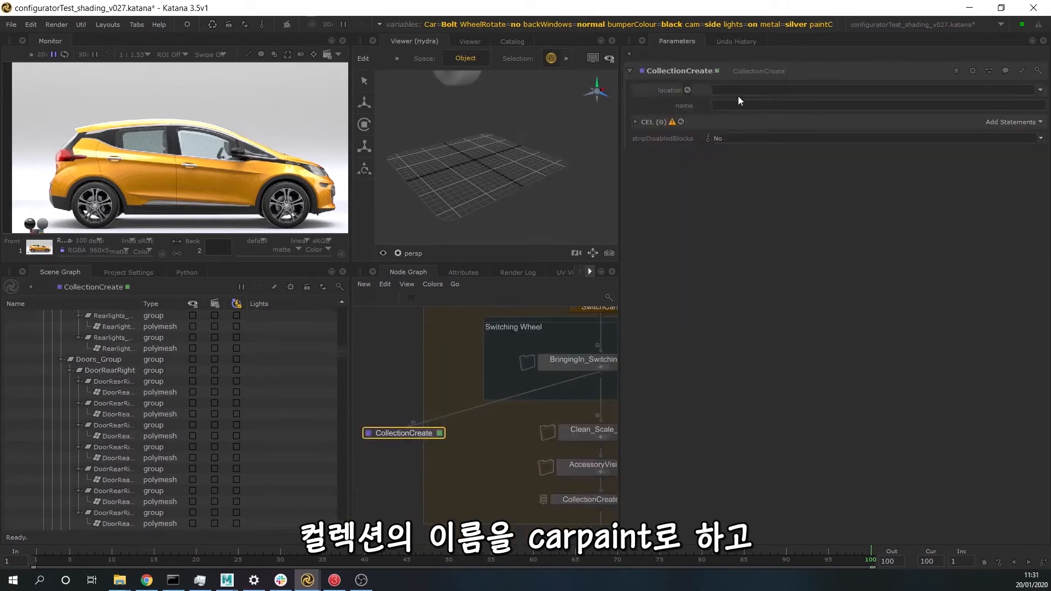
left_click(731, 103)
type("carpaint")
Add a custom CEL statement to the collection and fill it with the asset location /root/world/geo/asset from the scene graph.
left_click(649, 122)
left_click(1012, 122)
left_click(962, 145)
scroll(122, 433, "up", 10)
scroll(111, 428, "up", 10)
left_click_drag(79, 360, 754, 161)
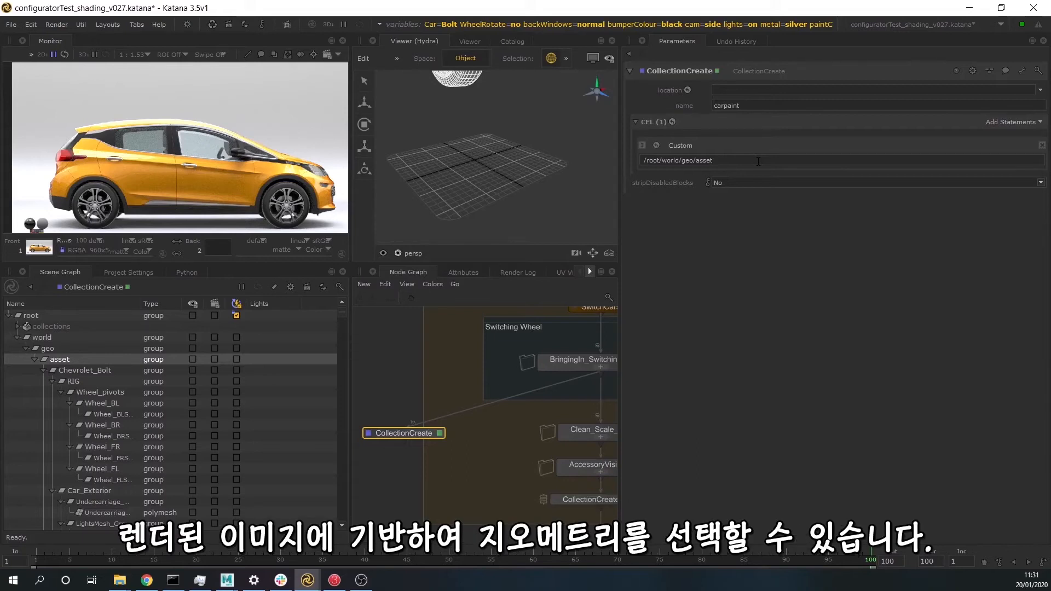
Pick the front door's car paint in the rendered image, select that mesh in the scene graph and view its attributes.
left_click(248, 55)
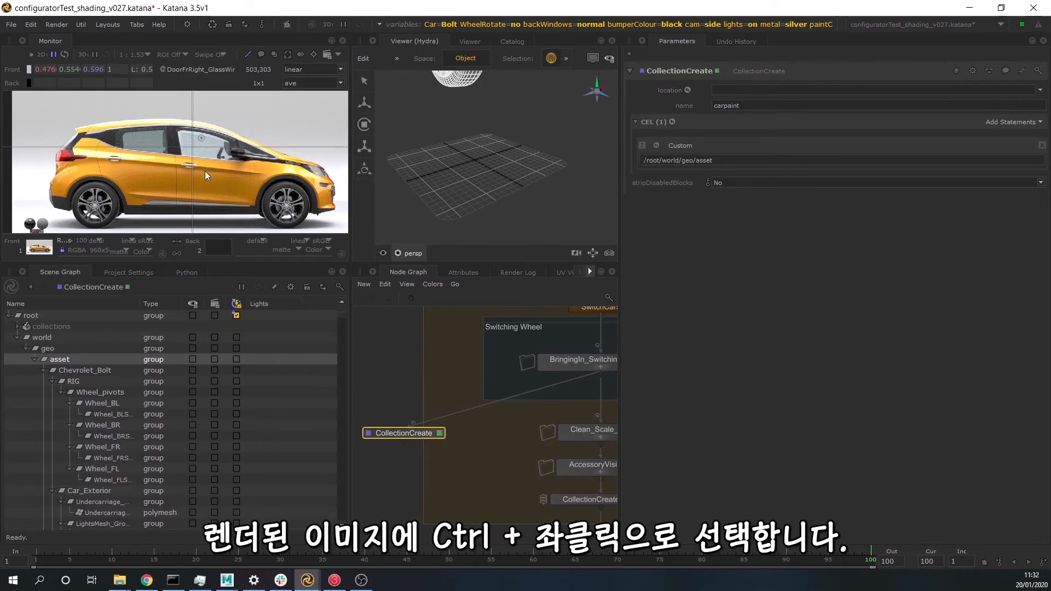
left_click_drag(216, 171, 208, 179, "ctrl")
left_click(173, 68)
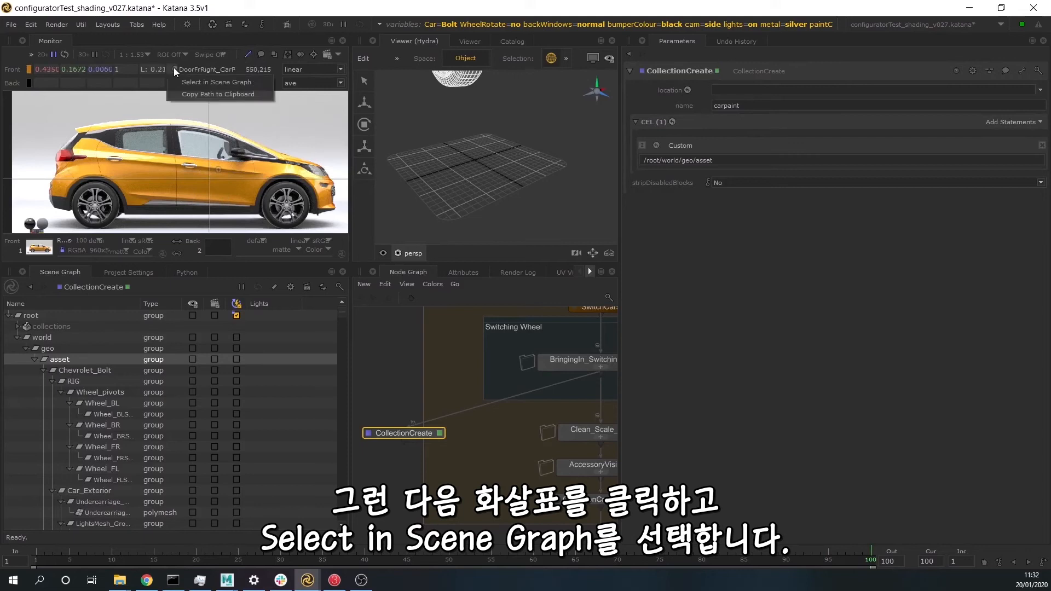
left_click(209, 81)
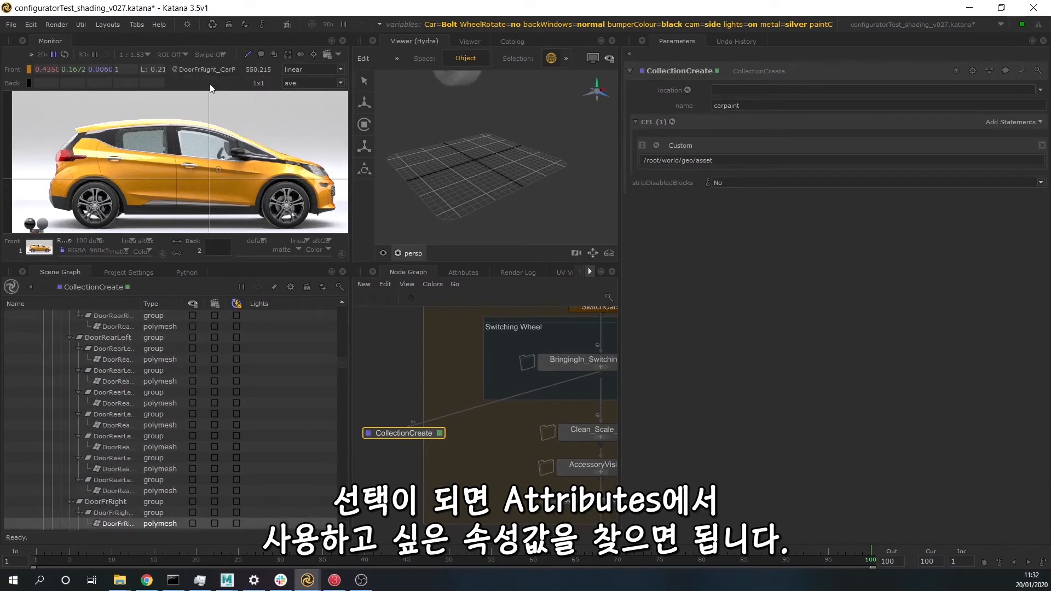
left_click(460, 272)
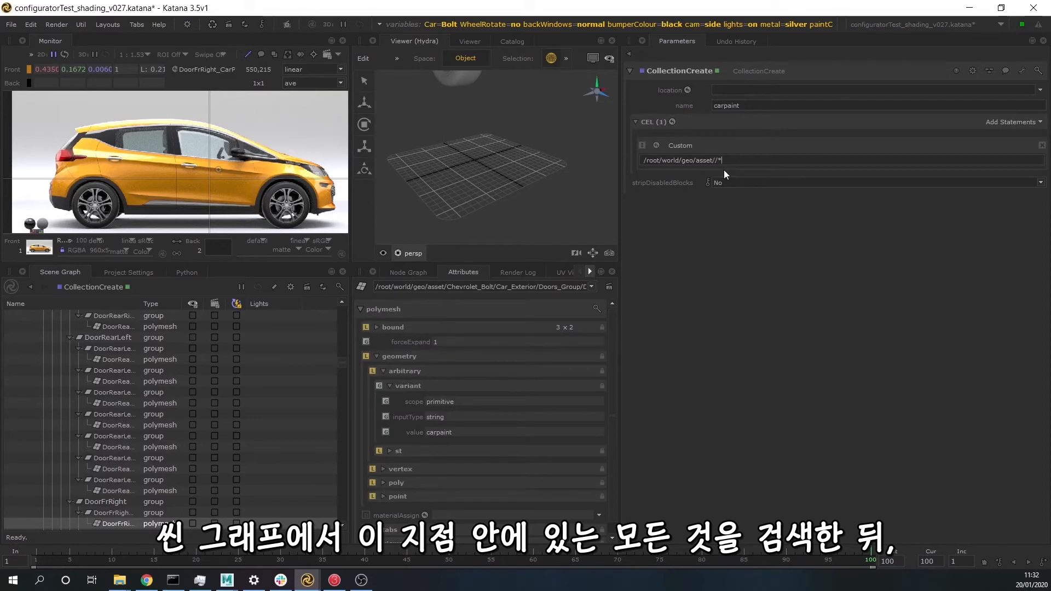
Extend the custom statement to /root/world/geo/asset//*{attr("geometry.arbitrary.variant.value")==carpaint}.
type("{")
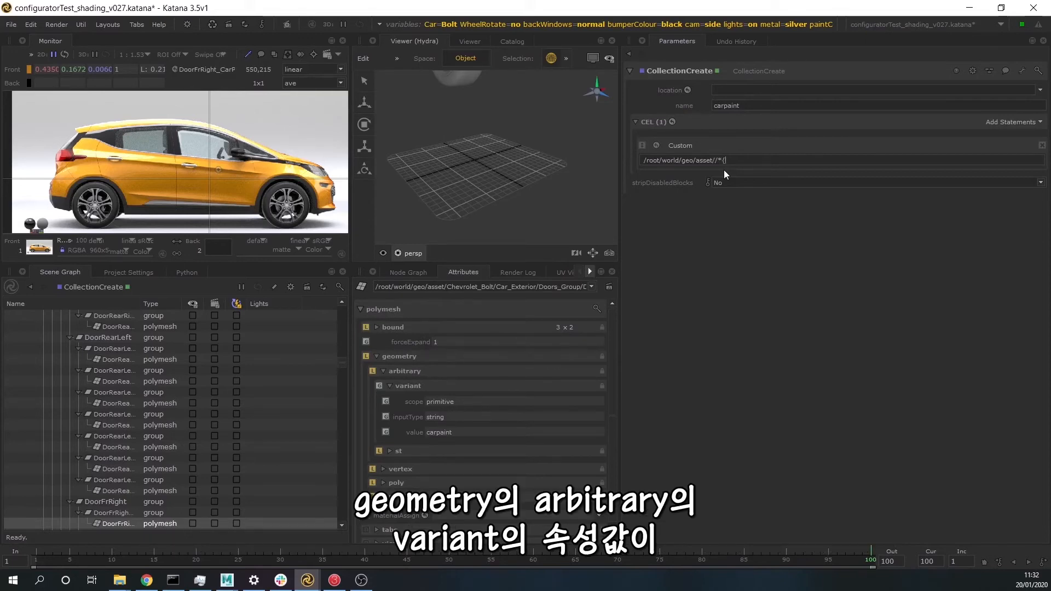
type("attr(\"geometry.arbitrary.variant.value\")=")
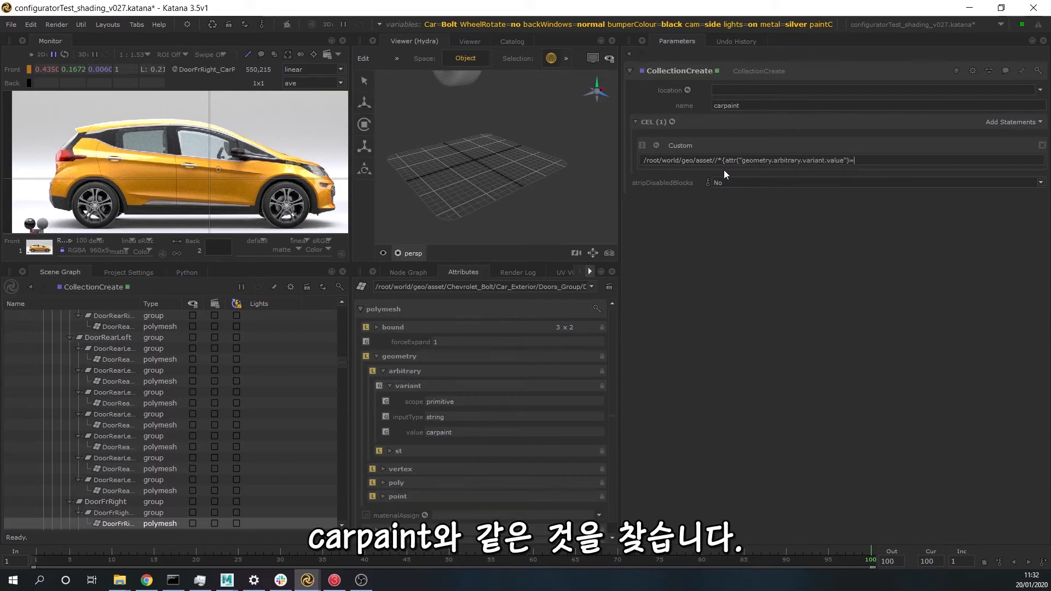
type("=carpaint}")
key("Return")
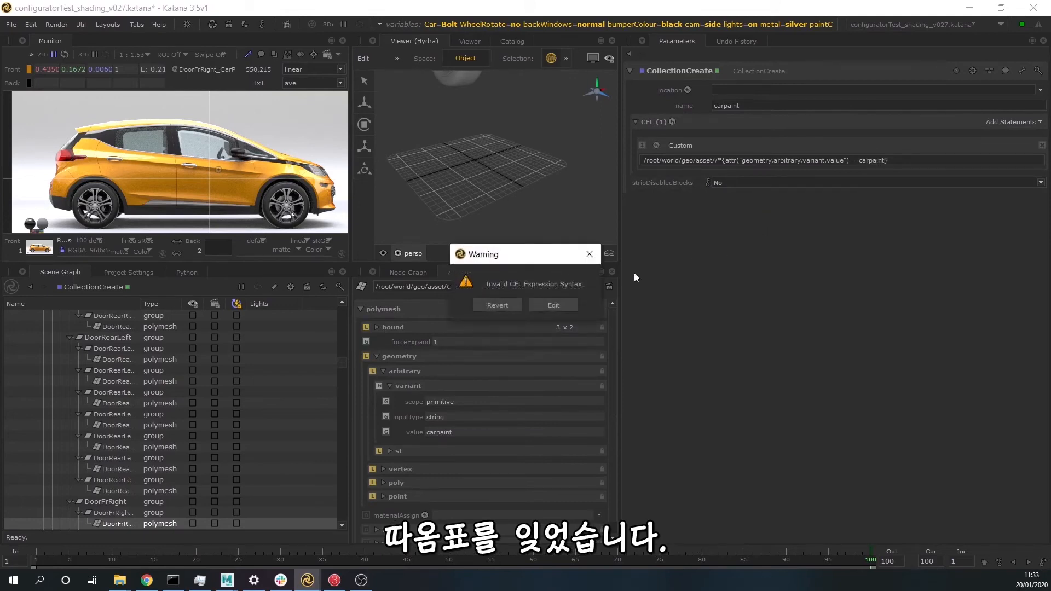
Correct the custom CEL expression by enclosing the carpaint value in double quotes.
left_click(566, 303)
left_click(860, 160)
type("\"")
left_click(888, 161)
type("\"")
Select and frame all geometry matching the custom statement, and view the collections under root in the scene graph.
left_click(656, 144)
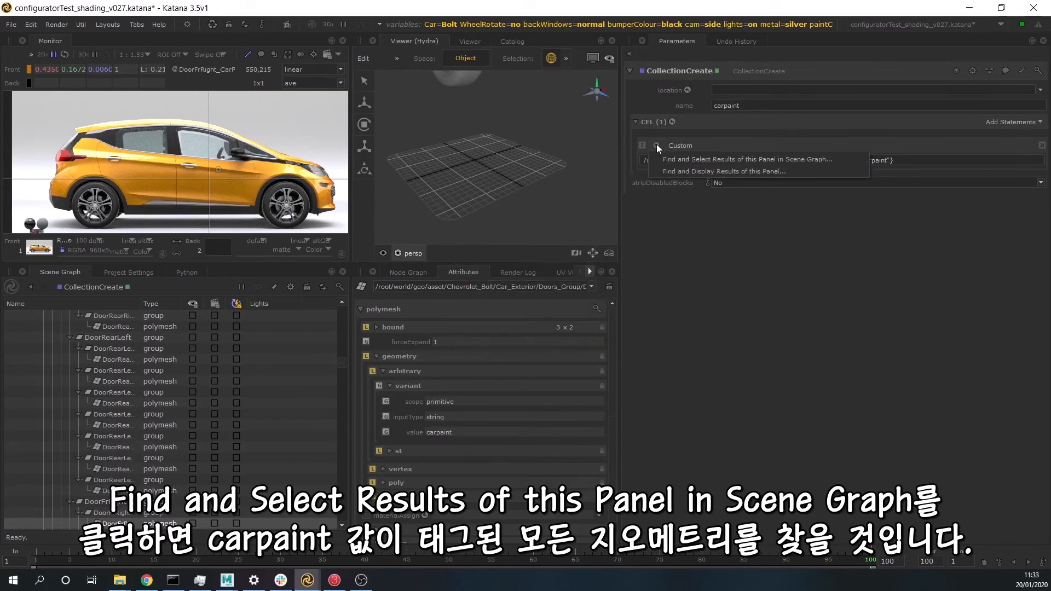
left_click(737, 160)
key("f")
scroll(534, 156, "down", 4)
left_click_drag(551, 153, 487, 159, "alt")
left_click_drag(342, 405, 342, 309)
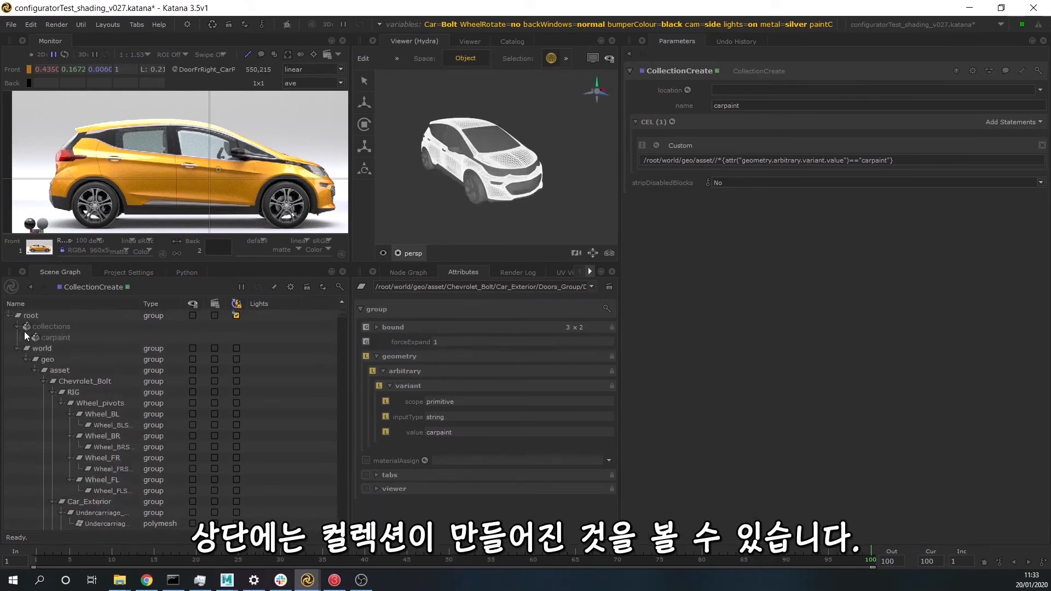
left_click(30, 316)
Open the parameters of MaterialAssignStack in the Materials section of the node graph and enlarge its list of assignments.
left_click(408, 272)
middle_click_drag(486, 442, 414, 339)
scroll(415, 339, "down", 3)
scroll(455, 411, "up", 3)
middle_click_drag(468, 455, 471, 424)
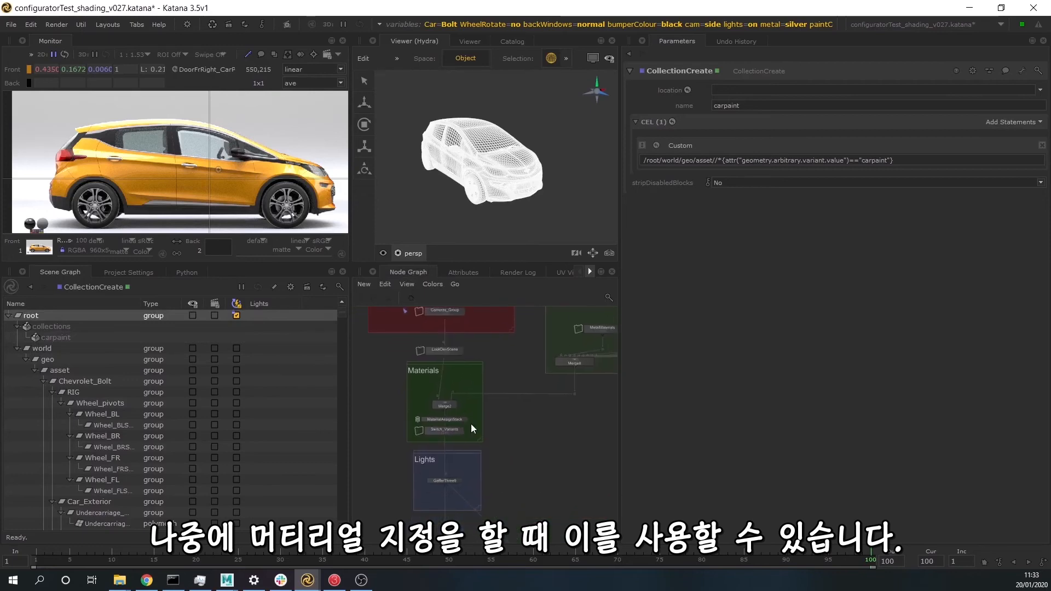
scroll(472, 426, "up", 2)
double_click(458, 419)
left_click_drag(699, 209, 790, 372)
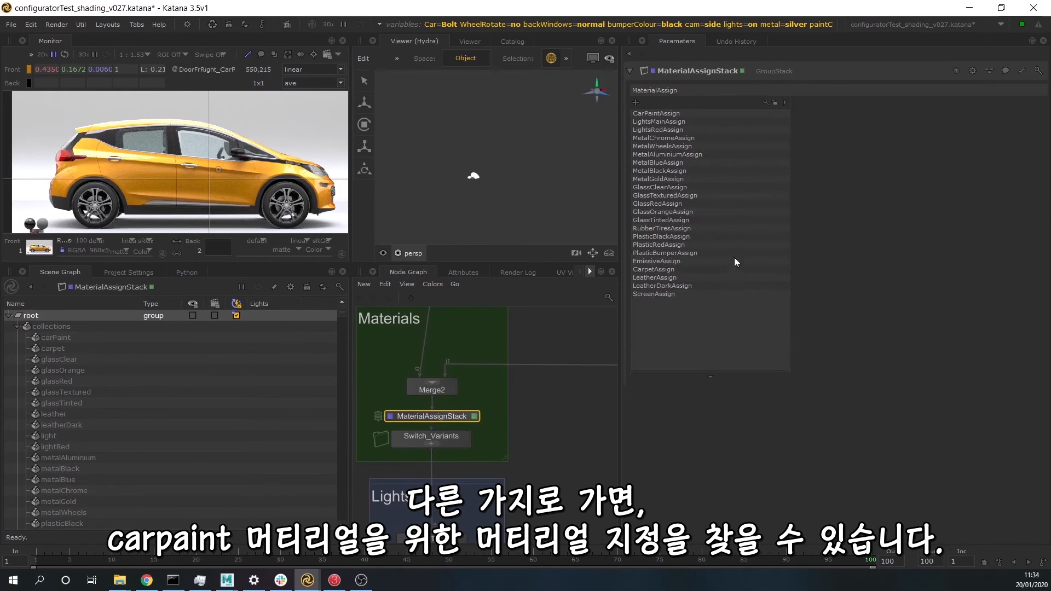
Select the geometry matched by CarPaintAssign's carPaint collection statement in the scene graph and frame it in the viewer.
left_click(682, 112)
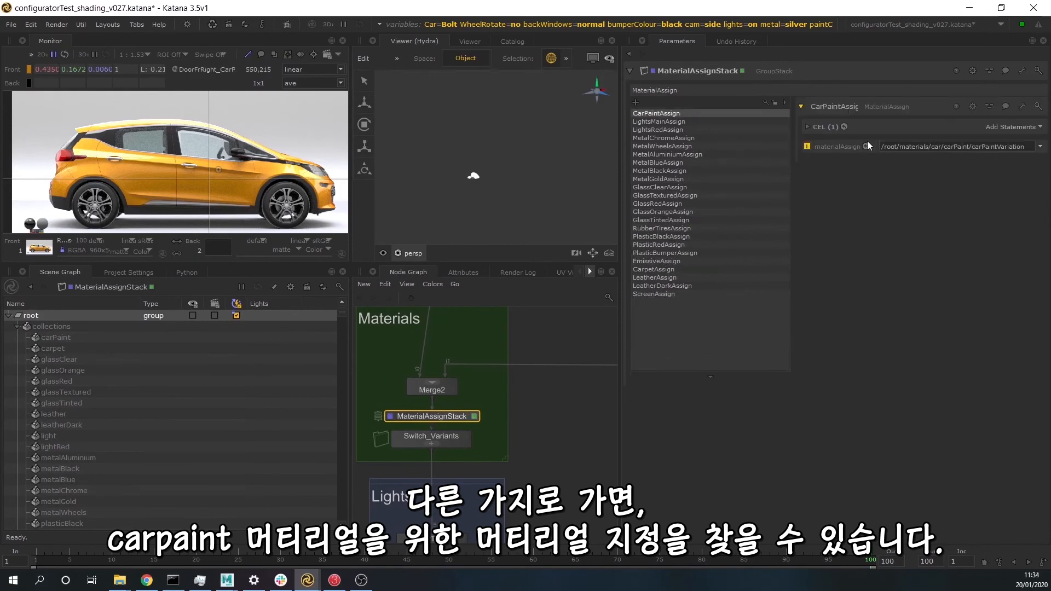
left_click(820, 129)
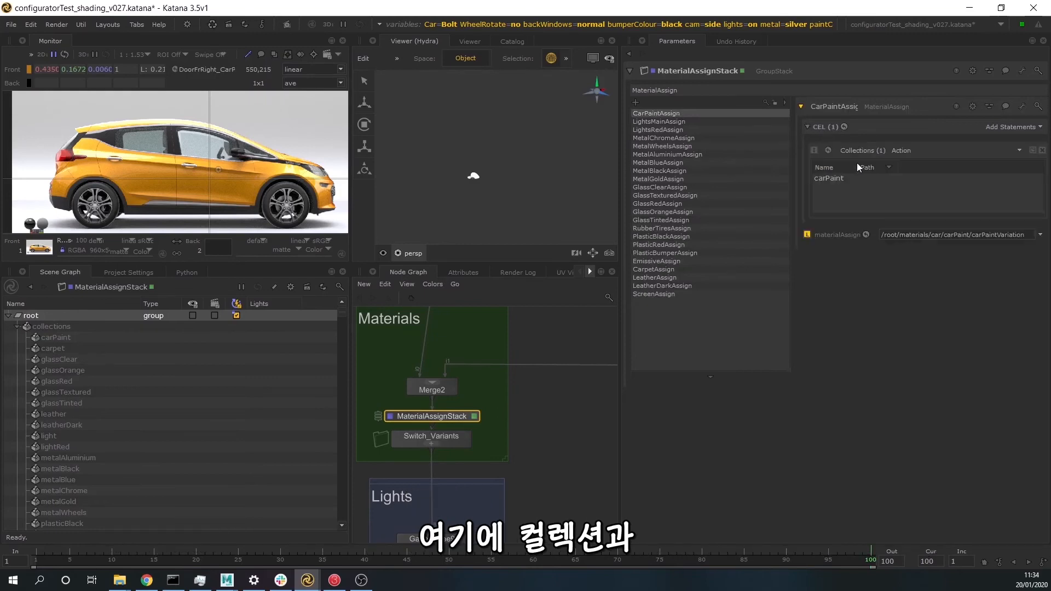
right_click(839, 152)
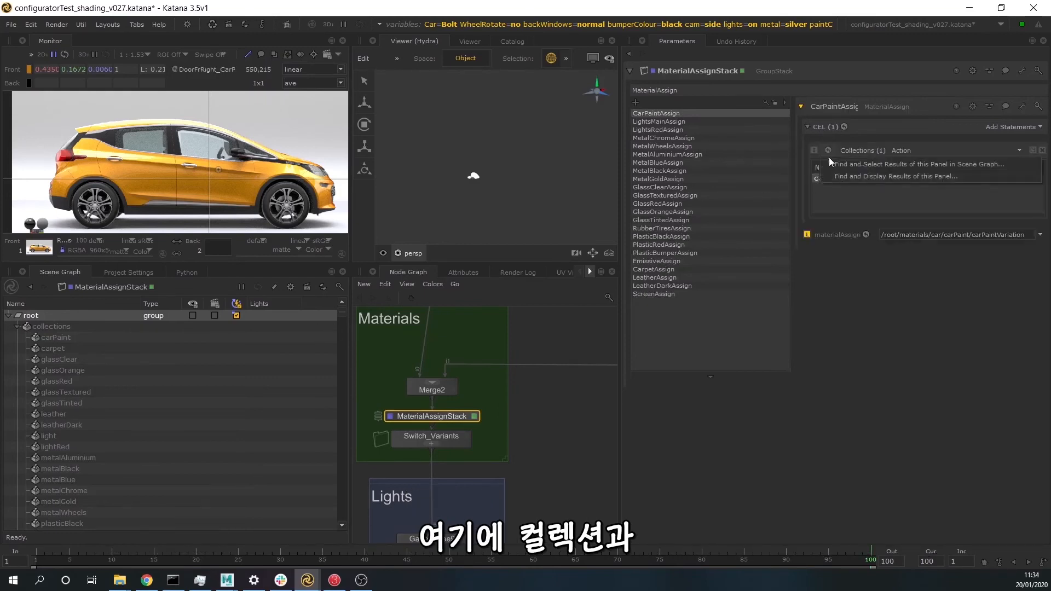
left_click(843, 163)
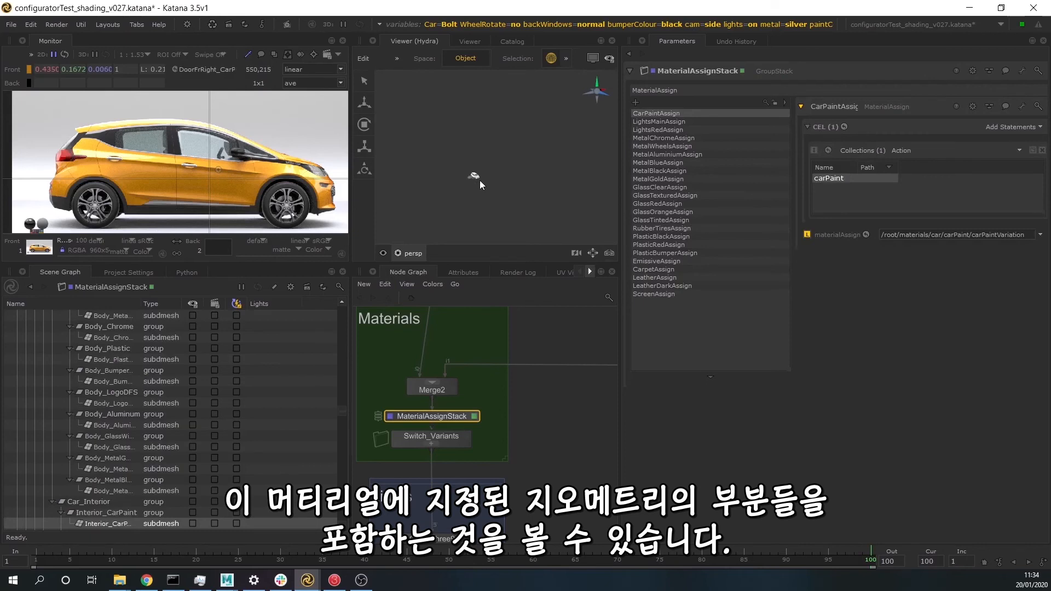
key("f")
left_click_drag(534, 180, 579, 172, "alt")
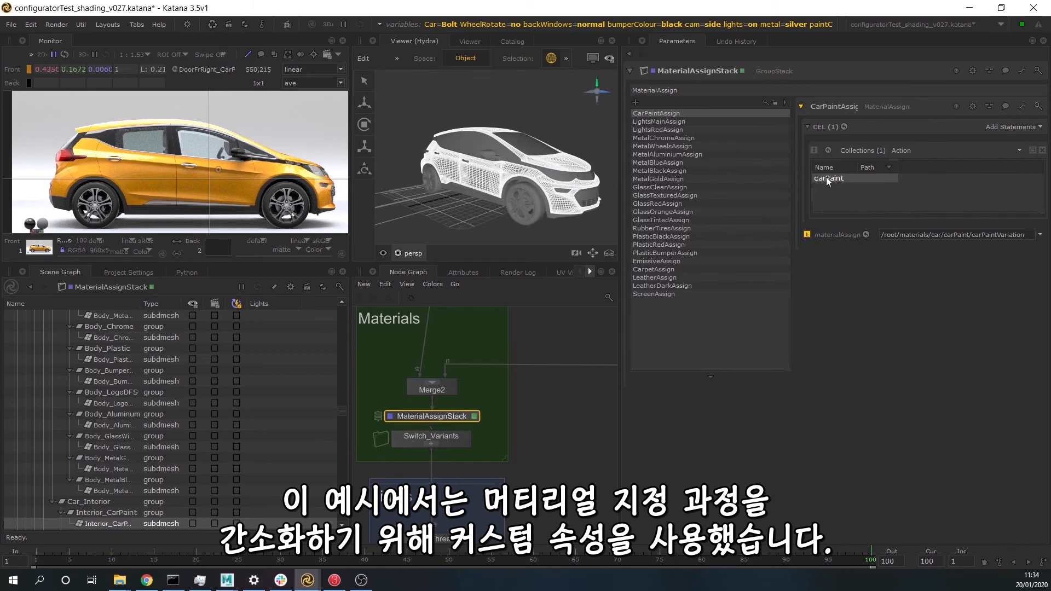
left_click(567, 323)
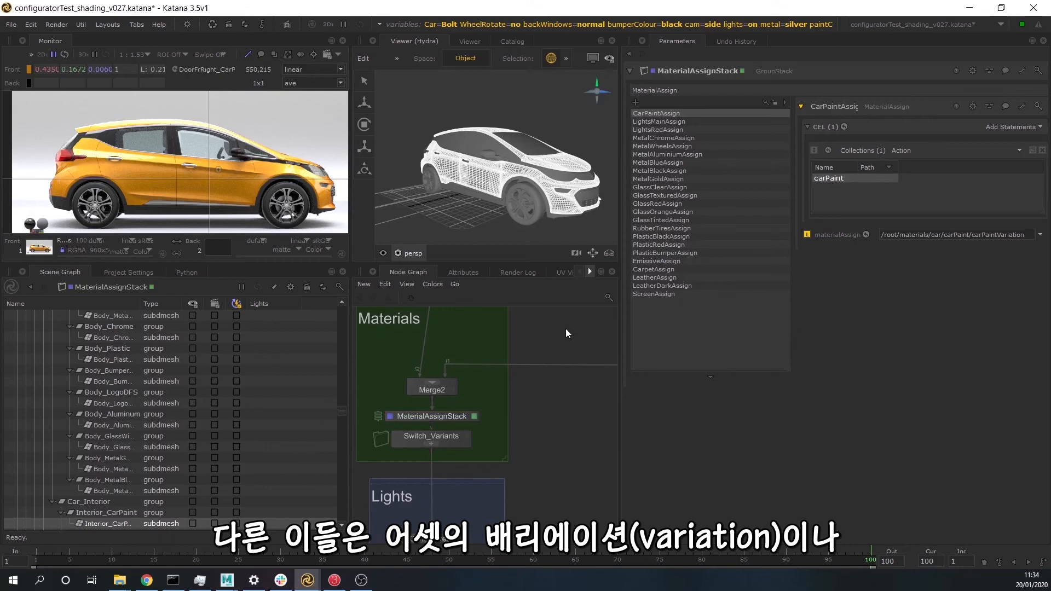